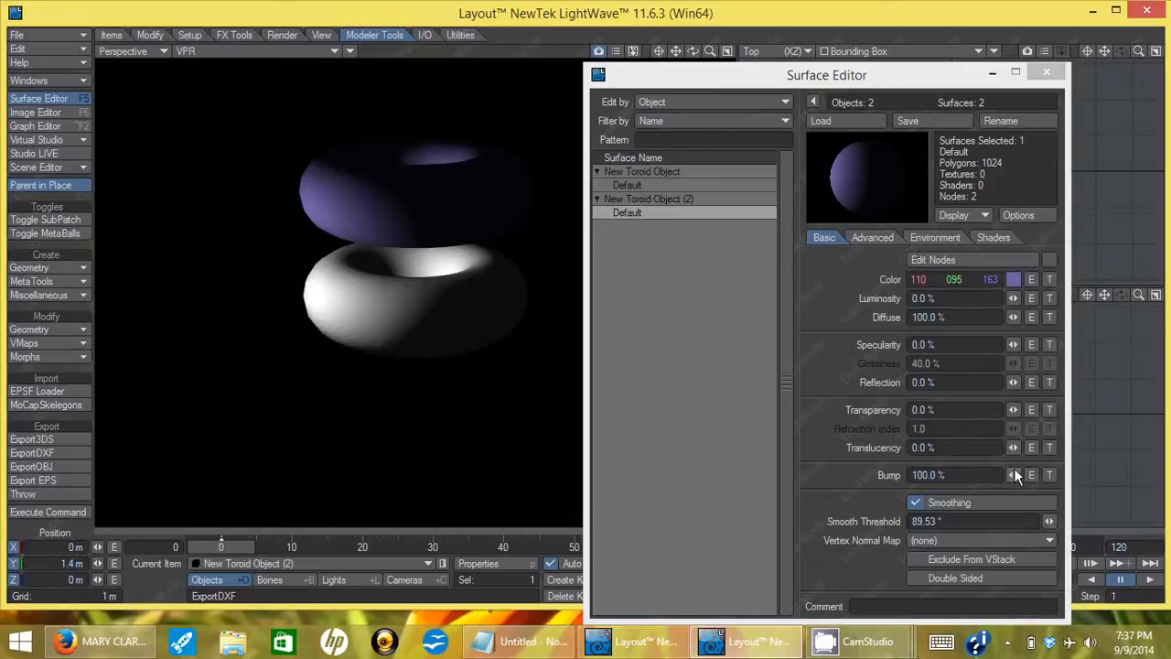
Set the purple toroid's translucency to 100% and raise it out of the camera view to about Y 4.765 m.
{"action": "left_click_drag", "start_coordinate": [1013, 447], "coordinate": [1042, 447]}
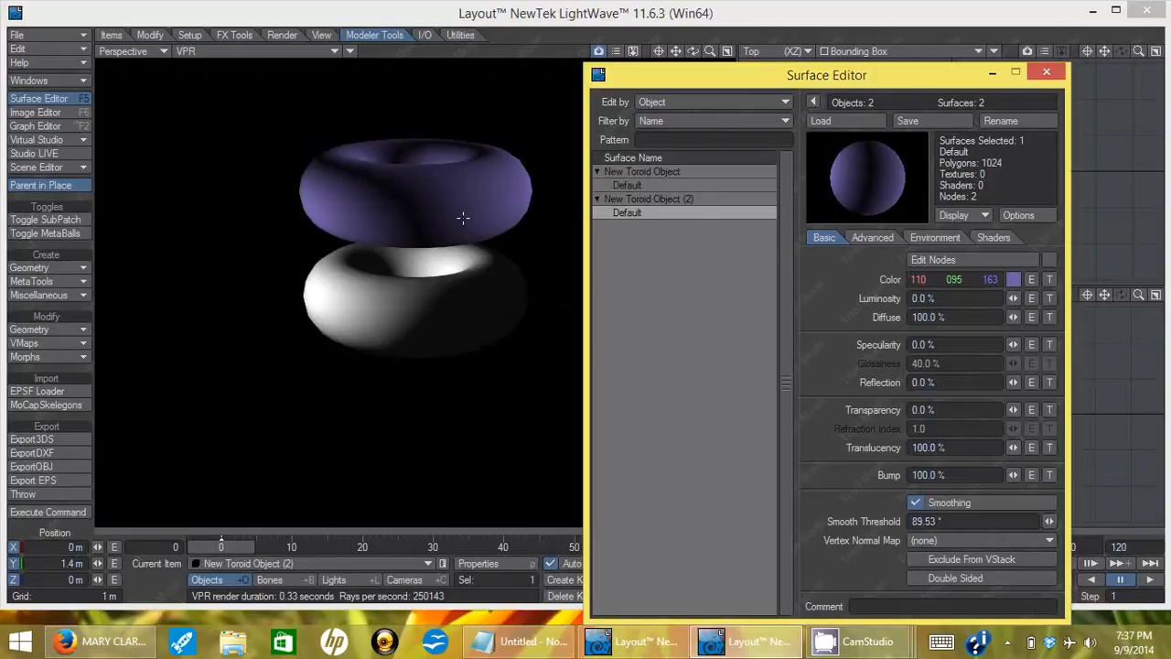
{"action": "right_click_drag", "start_coordinate": [445, 220], "coordinate": [445, 11]}
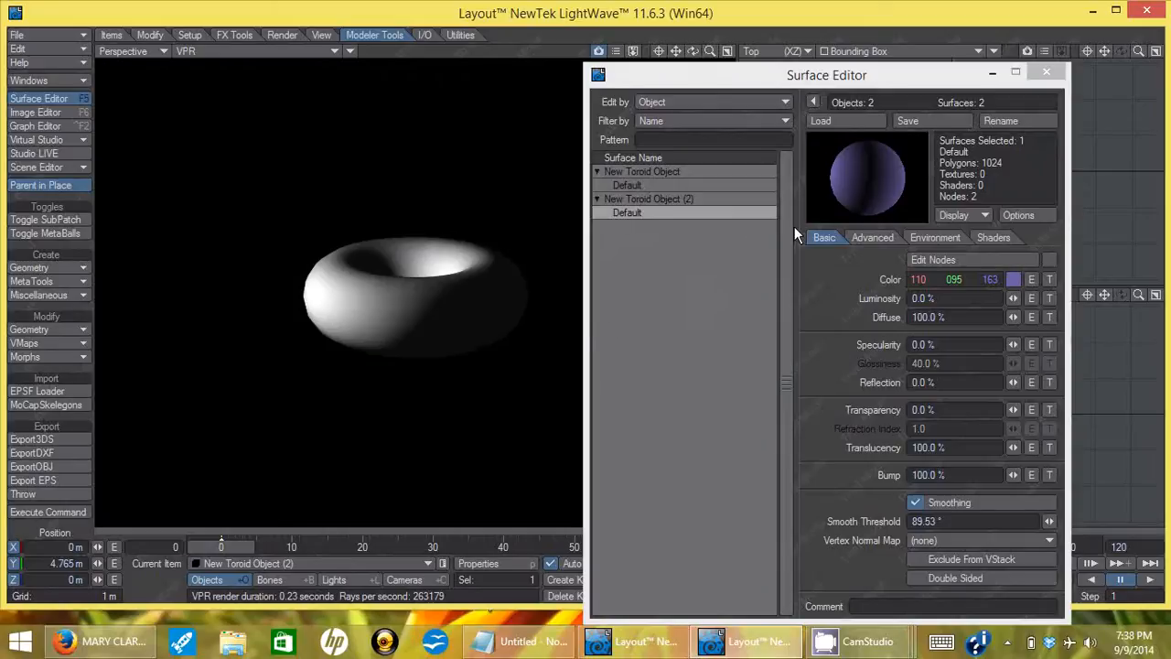
Open the node network of the Default surface on New Toroid Object, with the toroid render partly uncovered.
{"action": "left_click", "coordinate": [634, 183]}
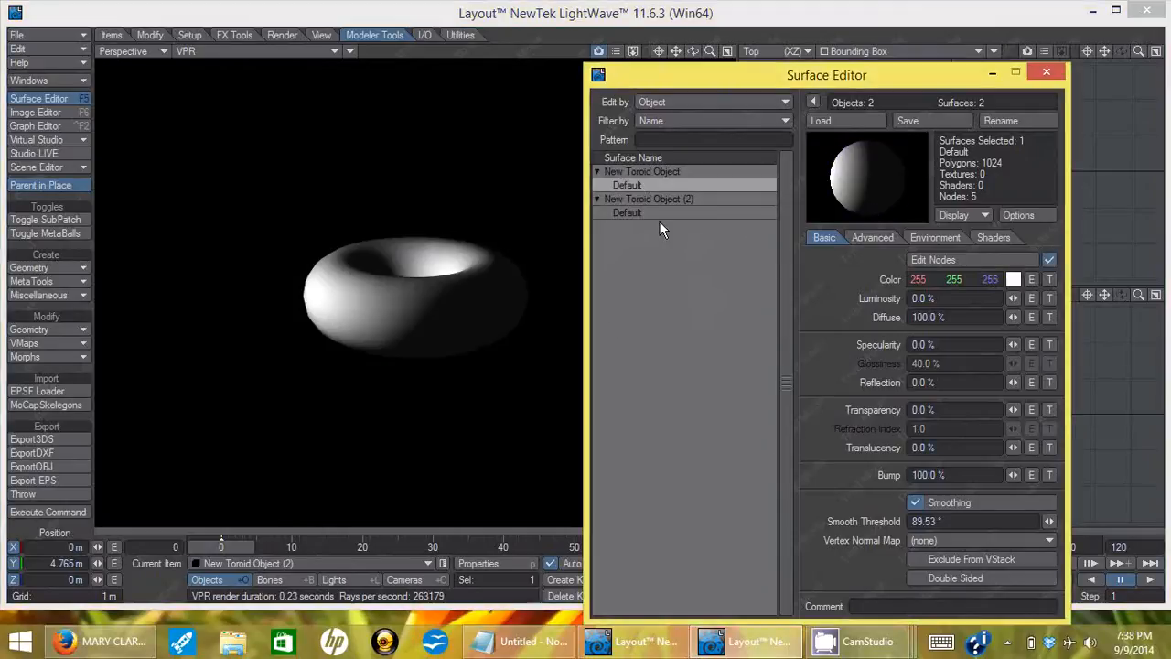
{"action": "left_click", "coordinate": [1006, 260]}
{"action": "left_click_drag", "start_coordinate": [547, 47], "coordinate": [852, 62]}
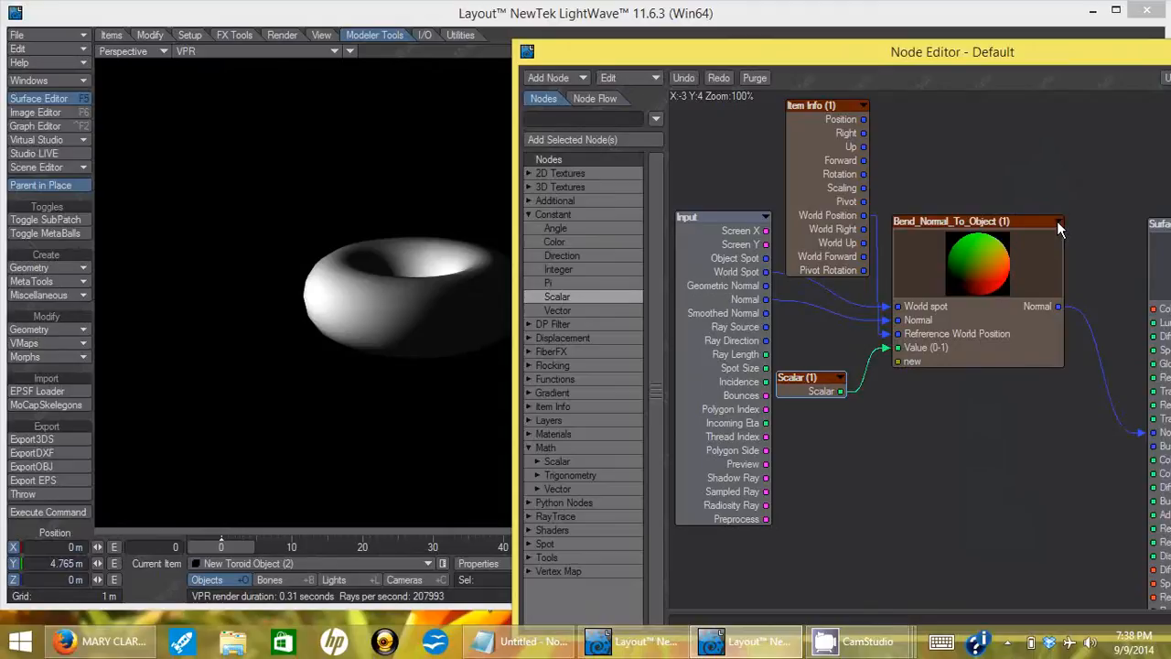
Reposition the Bend_Normal_To_Object and Input nodes for clearer connections, and check which item the Item Info node references.
{"action": "left_click_drag", "start_coordinate": [1012, 222], "coordinate": [1010, 248]}
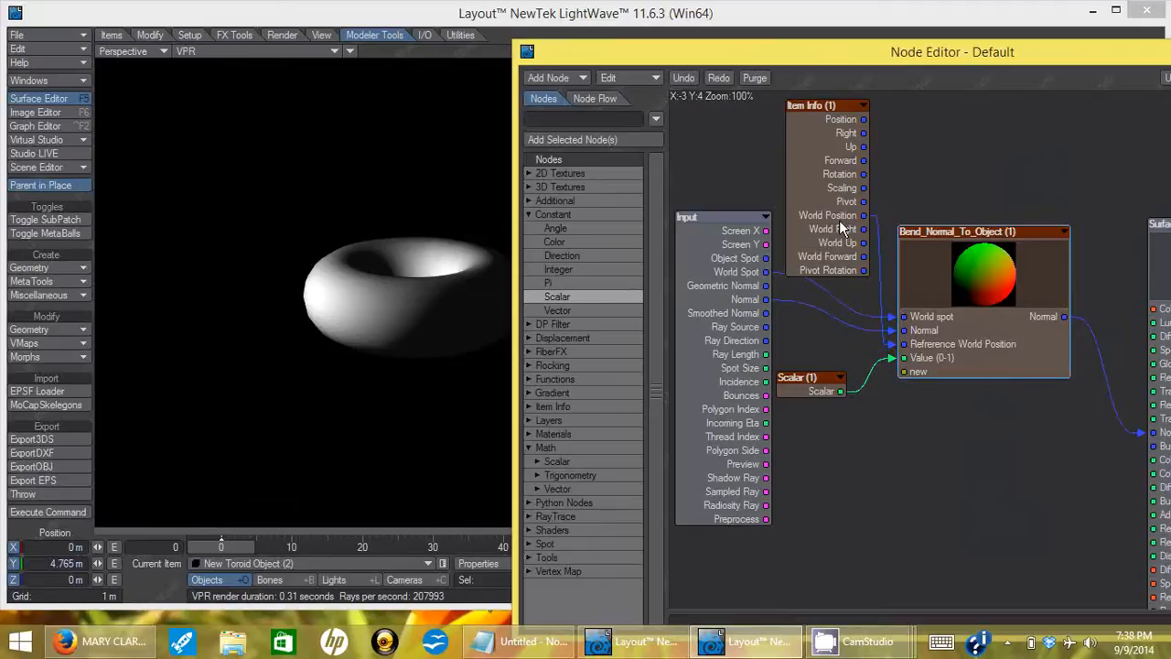
{"action": "left_click_drag", "start_coordinate": [710, 216], "coordinate": [703, 246]}
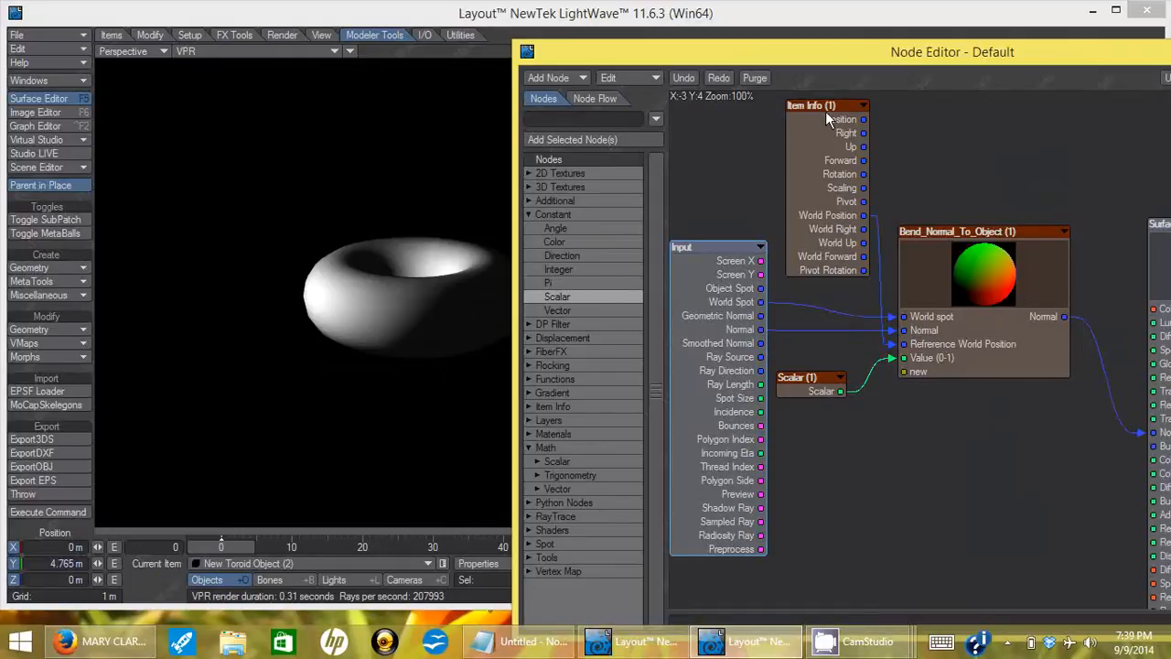
{"action": "double_click", "coordinate": [809, 128]}
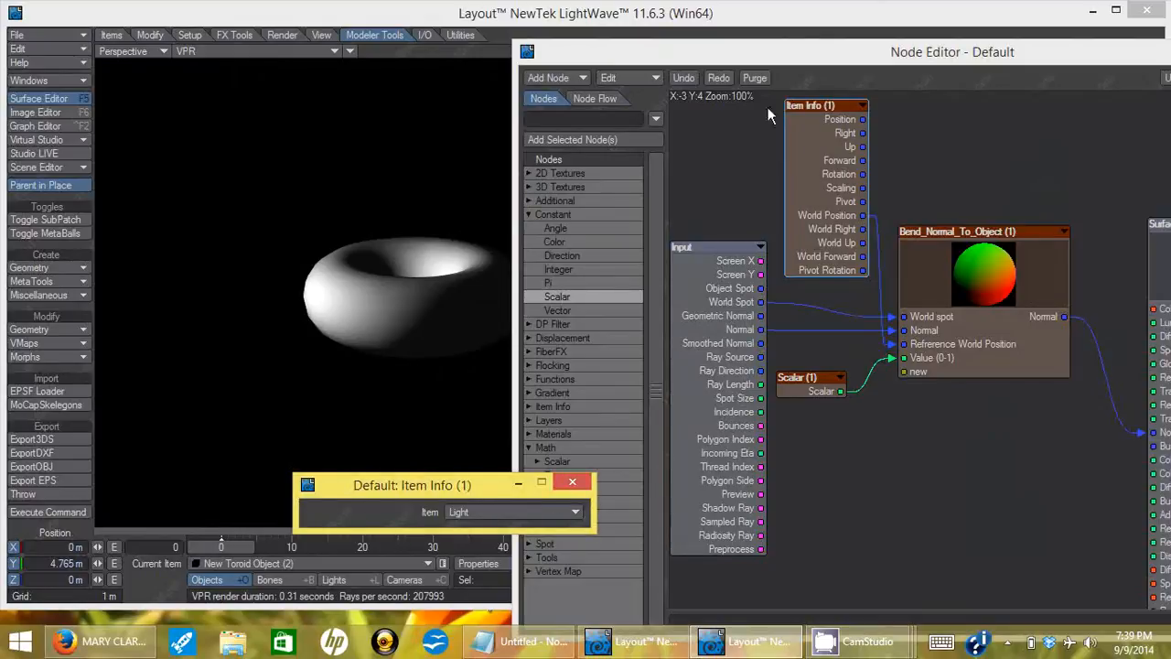
{"action": "left_click", "coordinate": [574, 485]}
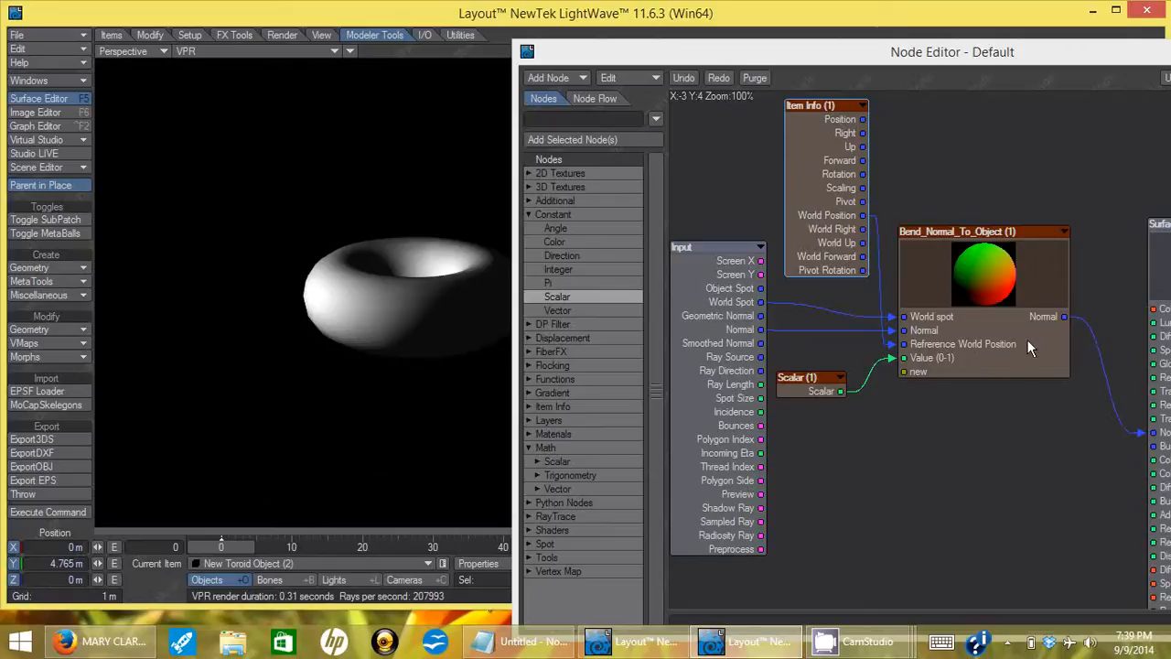
Open the Scalar node's settings and clear the viewports by moving the Node Editor aside and closing the Surface Editor.
{"action": "double_click", "coordinate": [809, 378]}
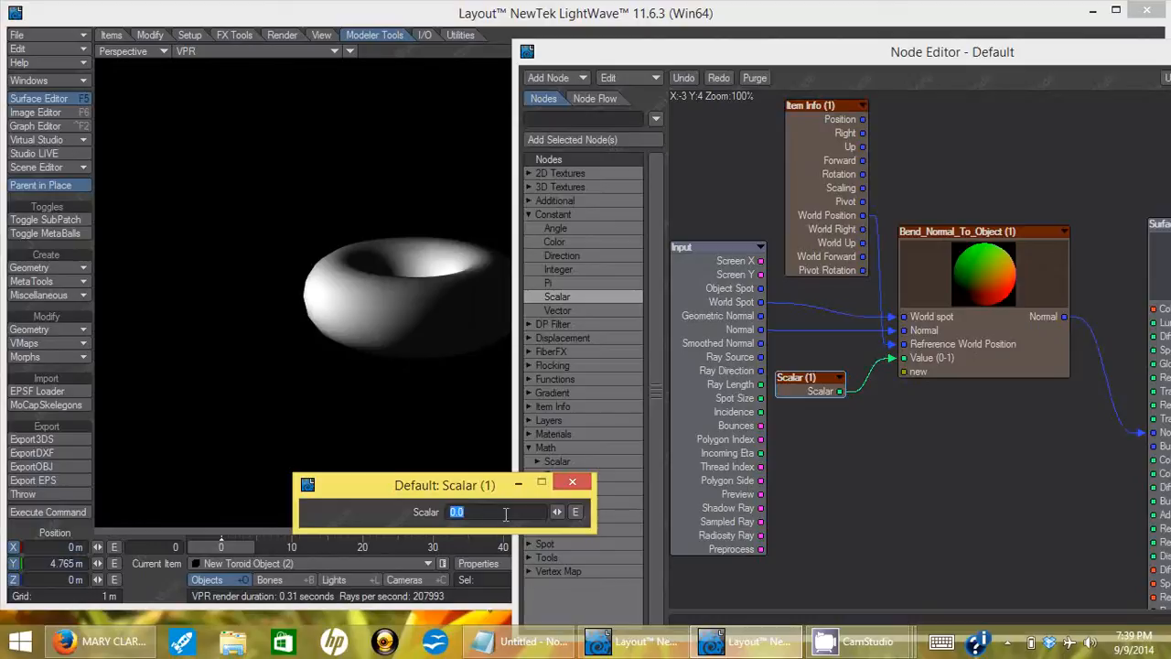
{"action": "left_click", "coordinate": [552, 300]}
{"action": "left_click_drag", "start_coordinate": [447, 486], "coordinate": [417, 426]}
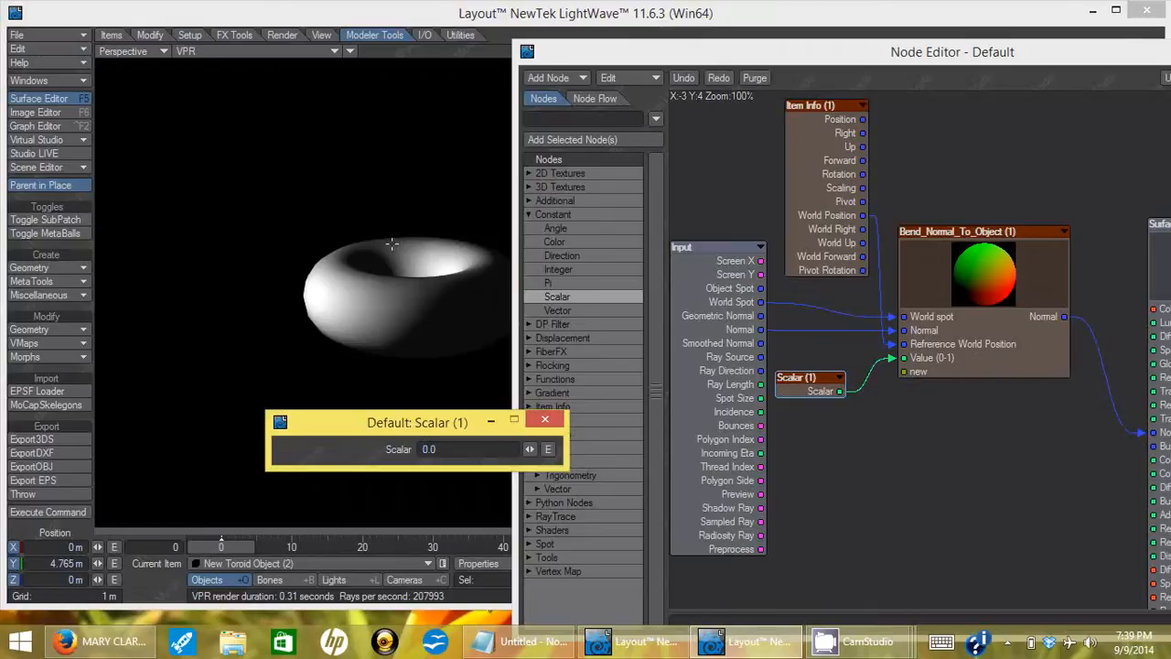
{"action": "left_click_drag", "start_coordinate": [717, 52], "coordinate": [801, 398]}
{"action": "left_click", "coordinate": [1046, 75]}
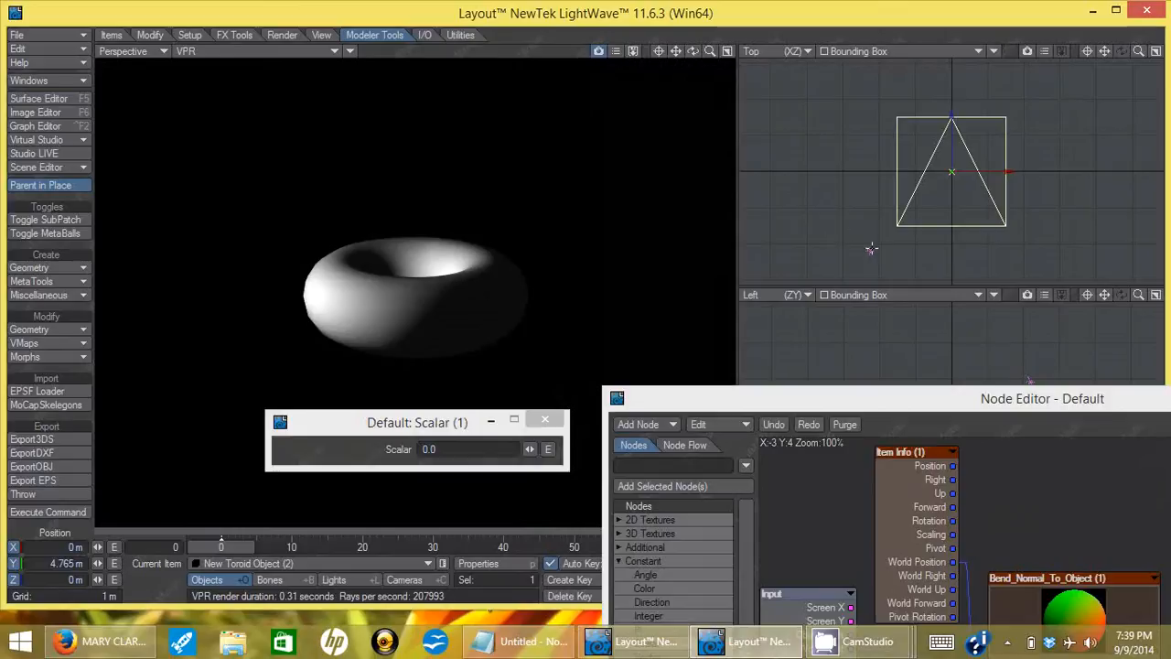
Select the light and move it to about X -3.28 m, Z -1.67 m.
{"action": "left_click", "coordinate": [871, 251]}
{"action": "mouse_move", "coordinate": [870, 251]}
{"action": "left_mouse_down"}
{"action": "mouse_move", "coordinate": [776, 176]}
{"action": "mouse_move", "coordinate": [755, 84]}
{"action": "left_mouse_up"}
{"action": "mouse_move", "coordinate": [863, 381]}
{"action": "left_mouse_down"}
{"action": "mouse_move", "coordinate": [1109, 381]}
{"action": "mouse_move", "coordinate": [1010, 382]}
{"action": "left_mouse_up"}
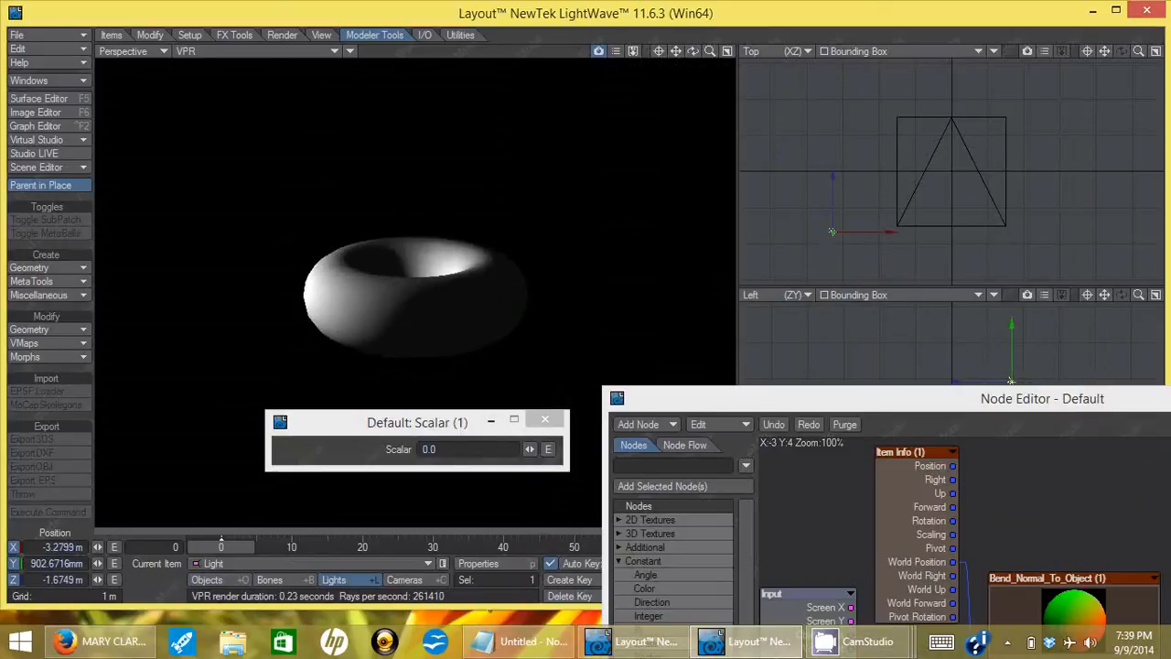
Set the Scalar node's value to 0.3.
{"action": "left_click", "coordinate": [430, 449]}
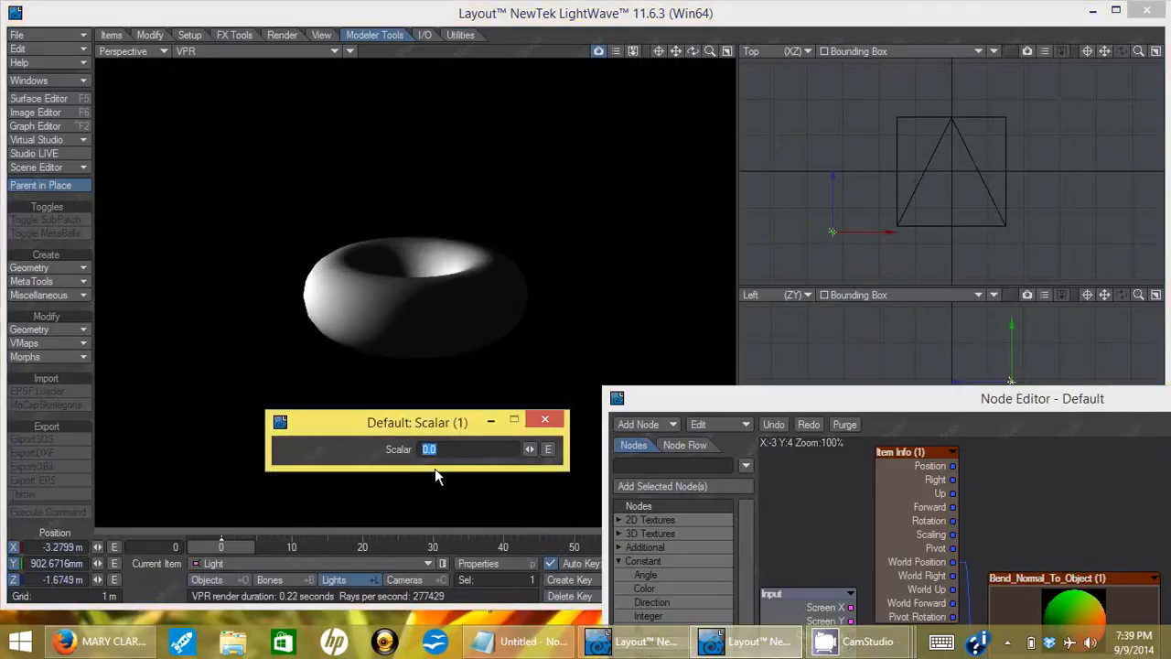
{"action": "key", "text": "BackSpace"}
{"action": "key", "text": "Return"}
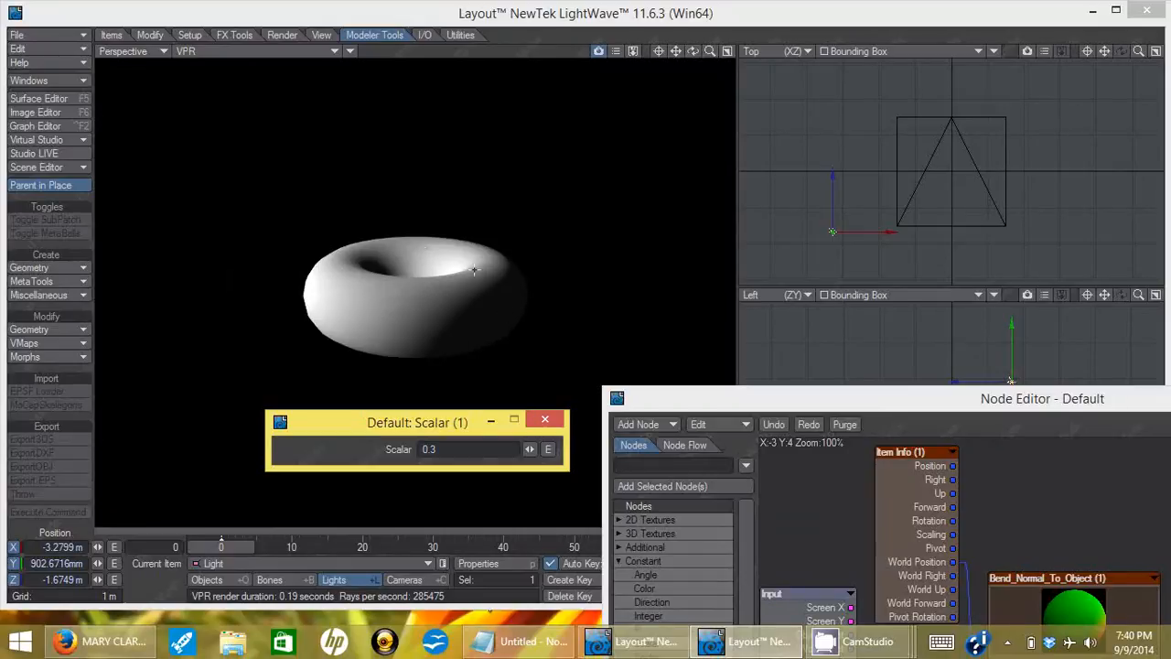
Try stronger normal bending with Scalar values of 0.6 and 0.5.
{"action": "left_click", "coordinate": [451, 448]}
{"action": "type", "text": "6"}
{"action": "key", "text": "Return"}
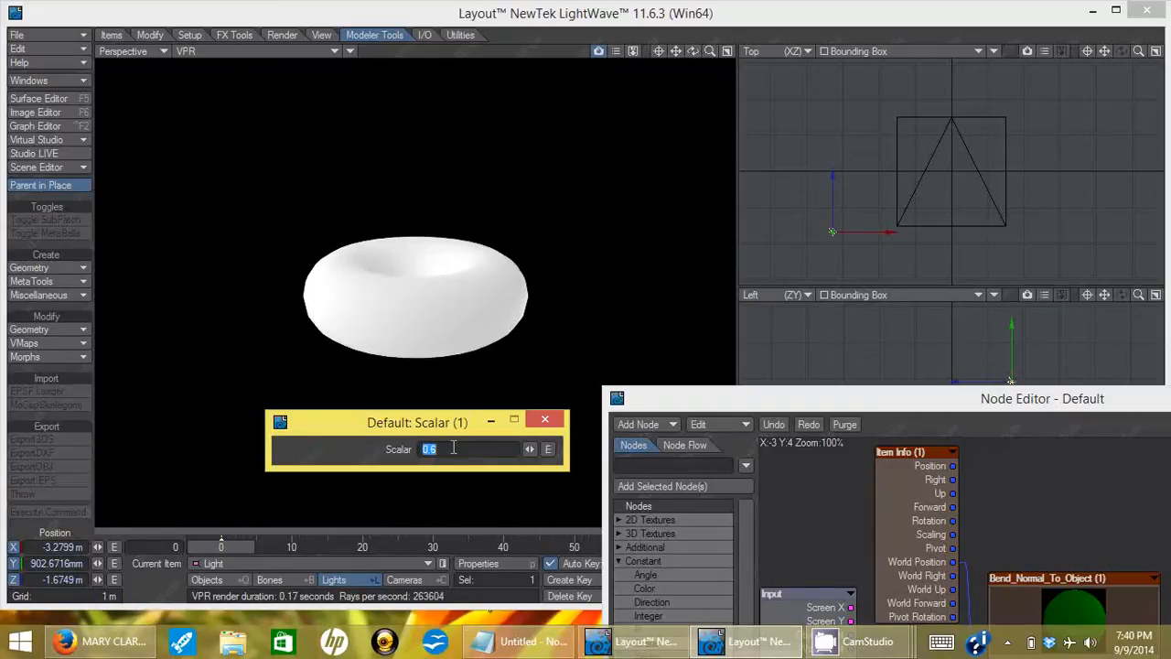
{"action": "key", "text": "BackSpace"}
{"action": "type", "text": "0.5"}
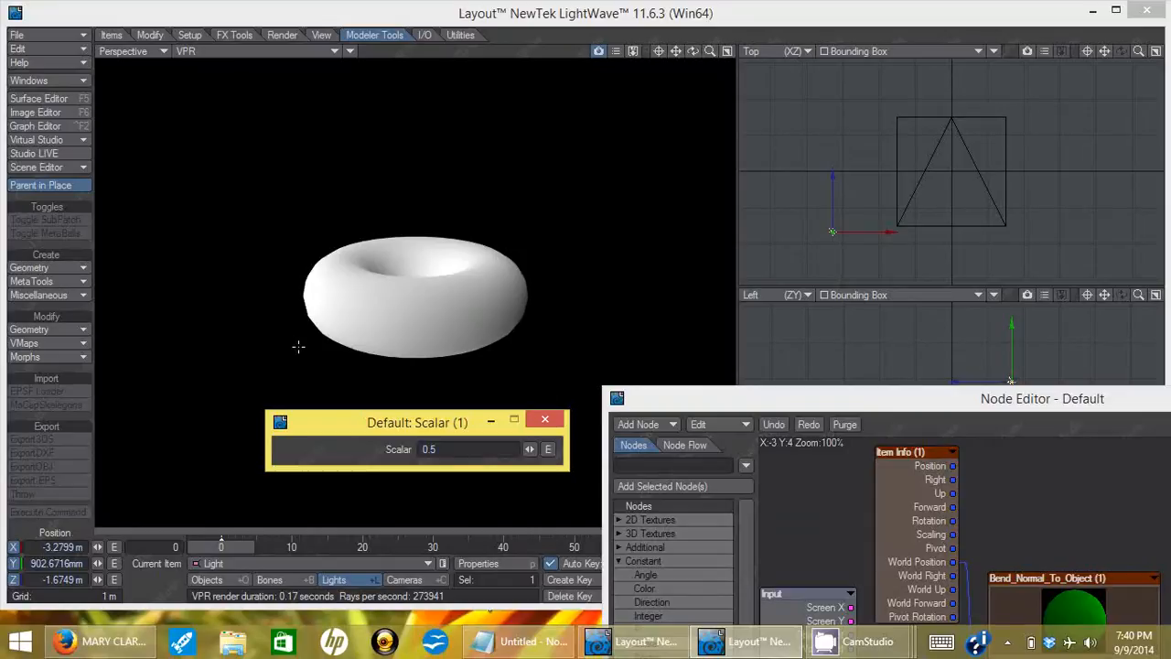
Move the light back to about Z -2.53 m, set the Scalar value to 0.3 and close its settings.
{"action": "left_click", "coordinate": [836, 188]}
{"action": "mouse_move", "coordinate": [833, 231]}
{"action": "left_mouse_down"}
{"action": "mouse_move", "coordinate": [800, 267]}
{"action": "mouse_move", "coordinate": [865, 246]}
{"action": "left_mouse_up"}
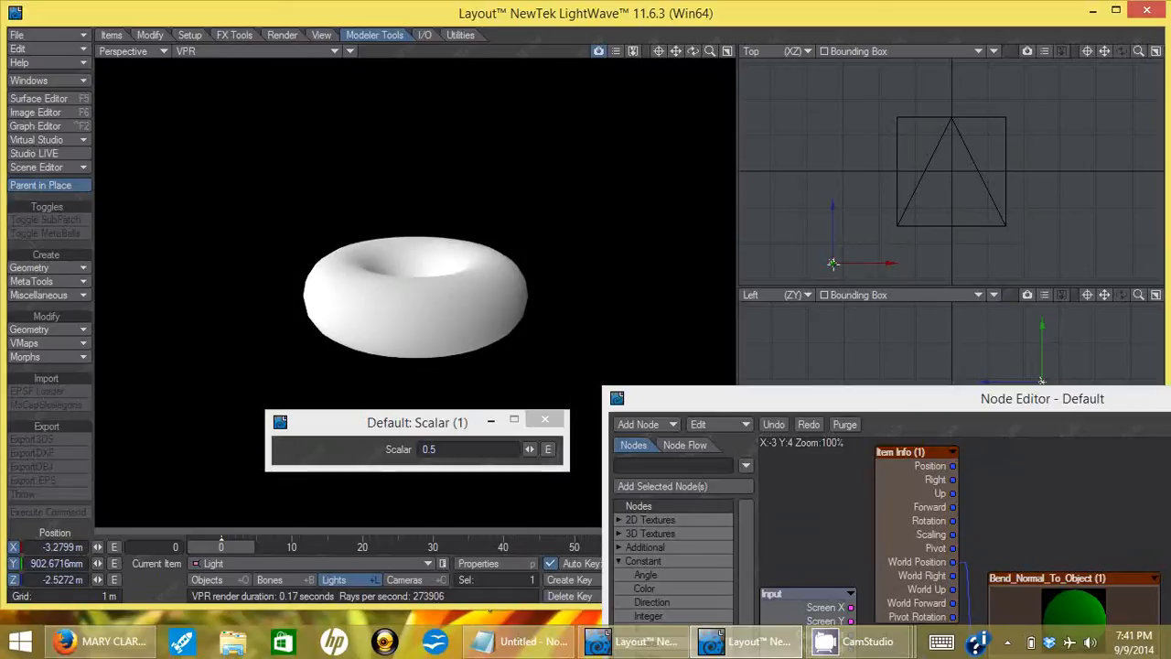
{"action": "left_click", "coordinate": [459, 448]}
{"action": "type", "text": ".3"}
{"action": "key", "text": "Return"}
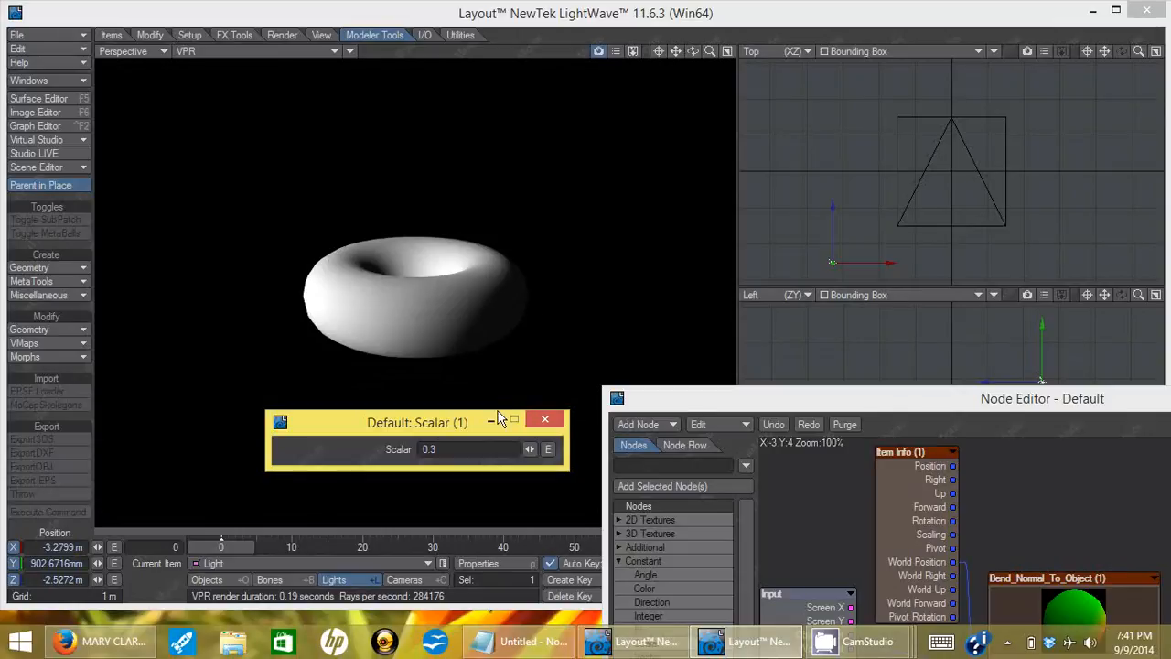
{"action": "left_click", "coordinate": [544, 419]}
Bring the whole node network back into view and shift the Surface node away from Bend_Normal_To_Object to make room.
{"action": "left_click_drag", "start_coordinate": [688, 402], "coordinate": [425, 356]}
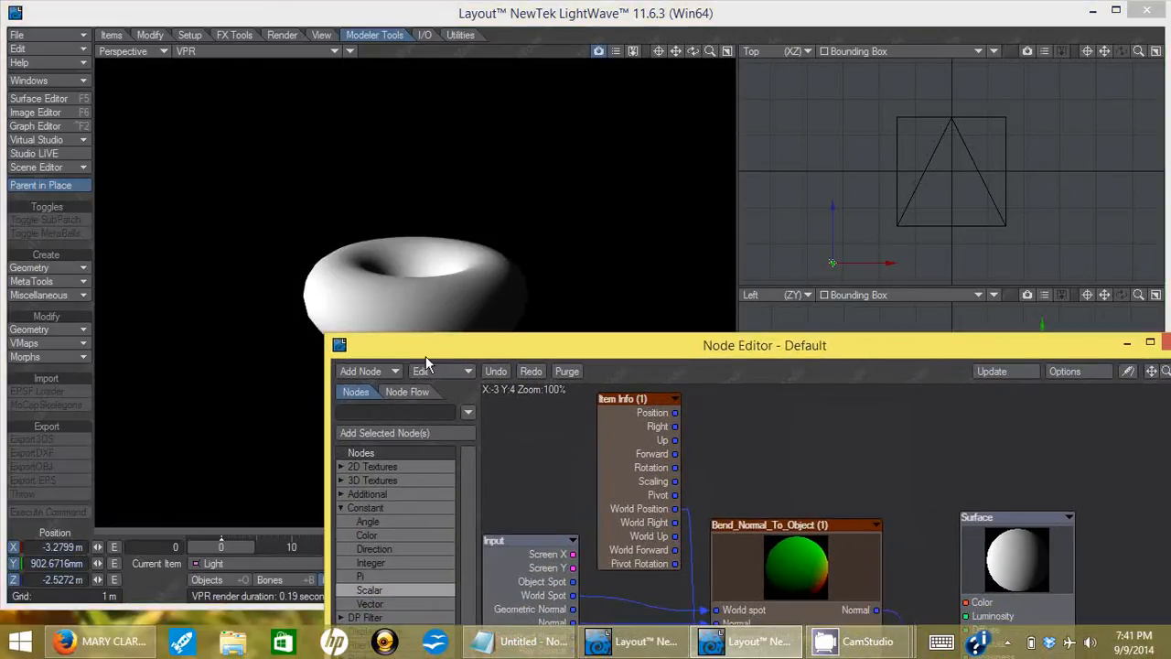
{"action": "left_click_drag", "start_coordinate": [722, 349], "coordinate": [628, 71]}
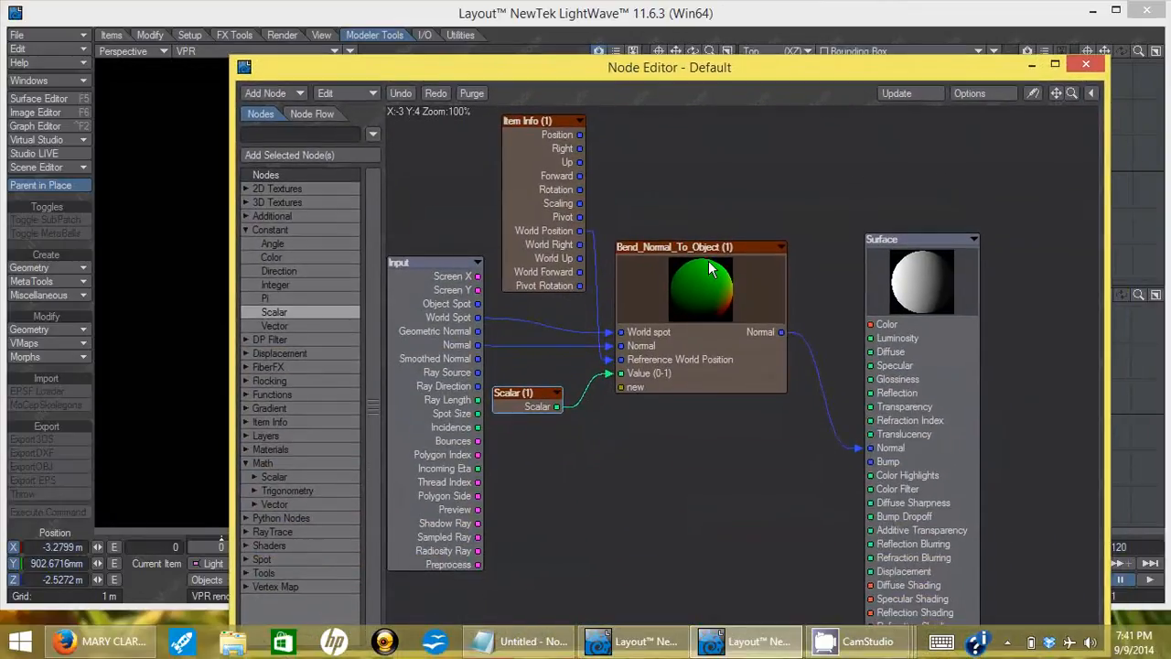
{"action": "left_click_drag", "start_coordinate": [896, 243], "coordinate": [989, 200]}
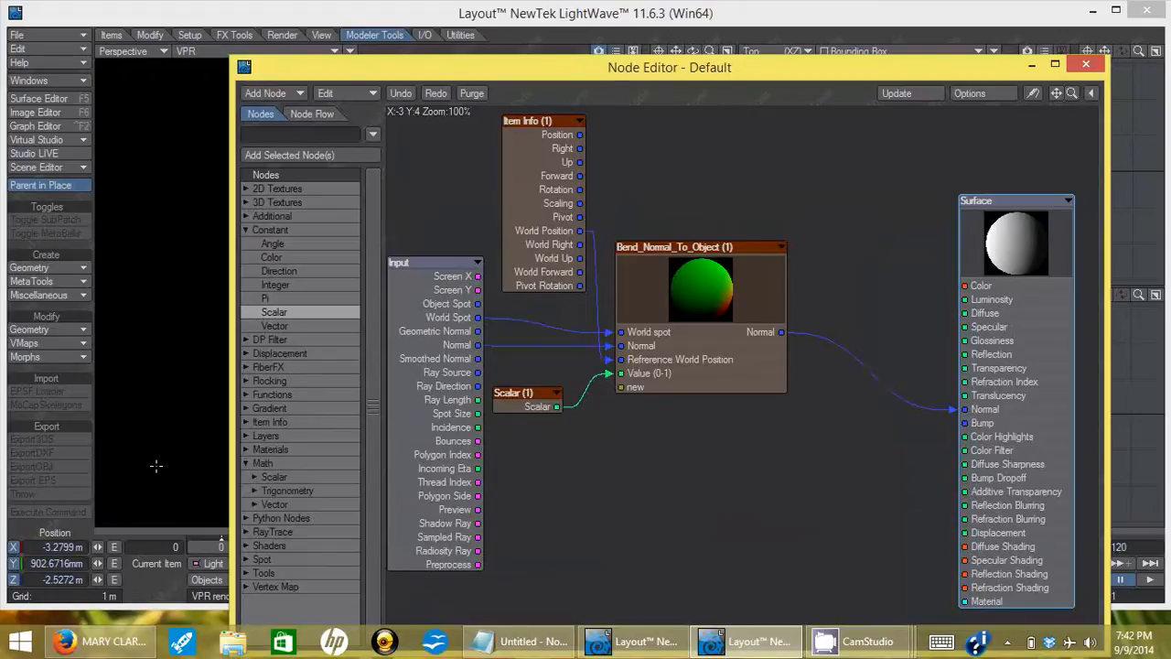
Add a vector Multiply node after Bend_Normal_To_Object and redirect the bent Normal output into its A input.
{"action": "left_click", "coordinate": [256, 504]}
{"action": "scroll", "coordinate": [370, 512], "scroll_direction": "down", "scroll_amount": 5}
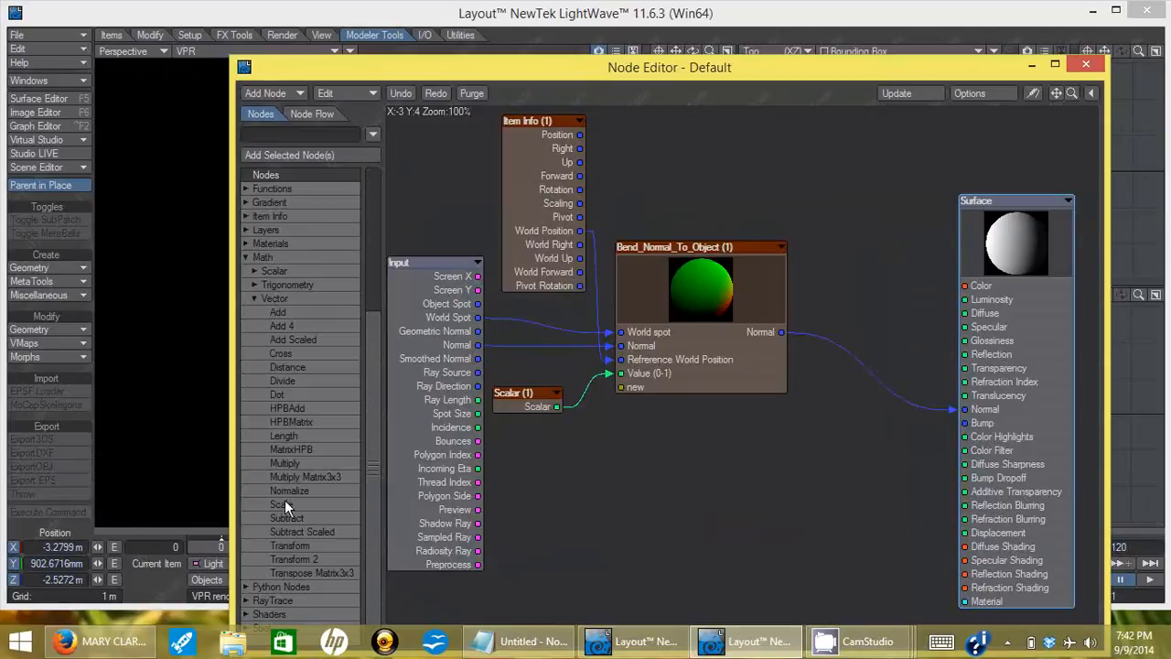
{"action": "double_click", "coordinate": [291, 467]}
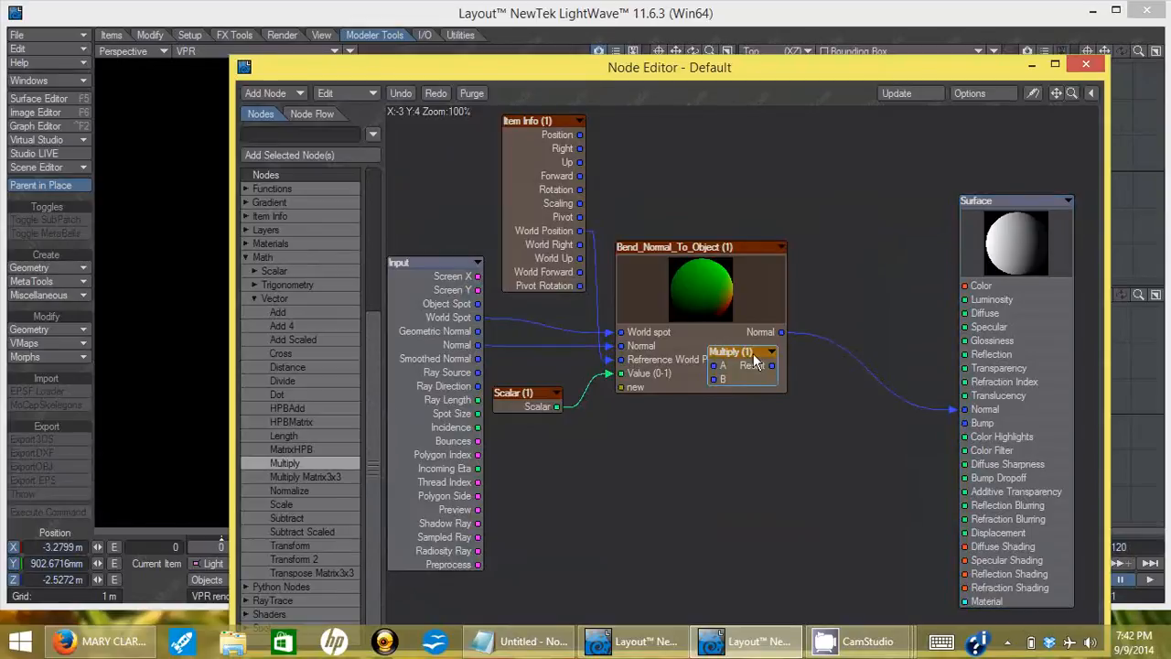
{"action": "left_click_drag", "start_coordinate": [755, 363], "coordinate": [866, 381]}
{"action": "left_click_drag", "start_coordinate": [964, 408], "coordinate": [828, 386]}
Set the Multiply node's B vector to -1, -1, -1 and connect its Result to the Surface node's Normal input.
{"action": "double_click", "coordinate": [830, 400]}
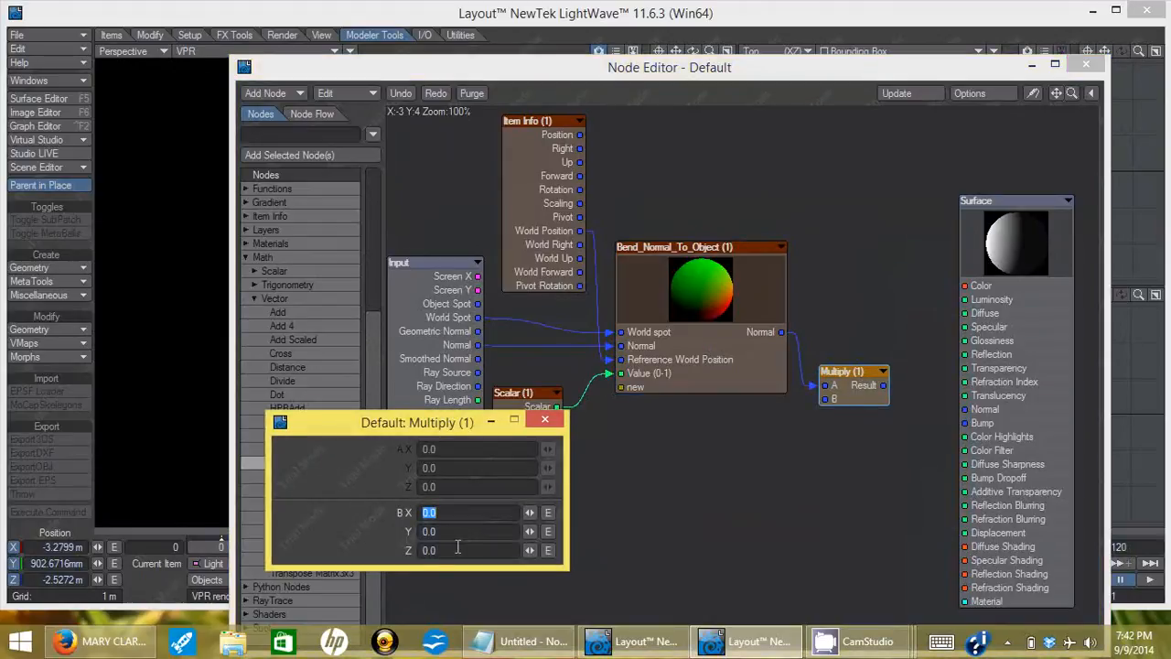
{"action": "type", "text": "-1"}
{"action": "key", "text": "Tab"}
{"action": "type", "text": "-1"}
{"action": "key", "text": "Tab"}
{"action": "type", "text": "-1"}
{"action": "key", "text": "Tab"}
{"action": "left_click", "coordinate": [544, 420]}
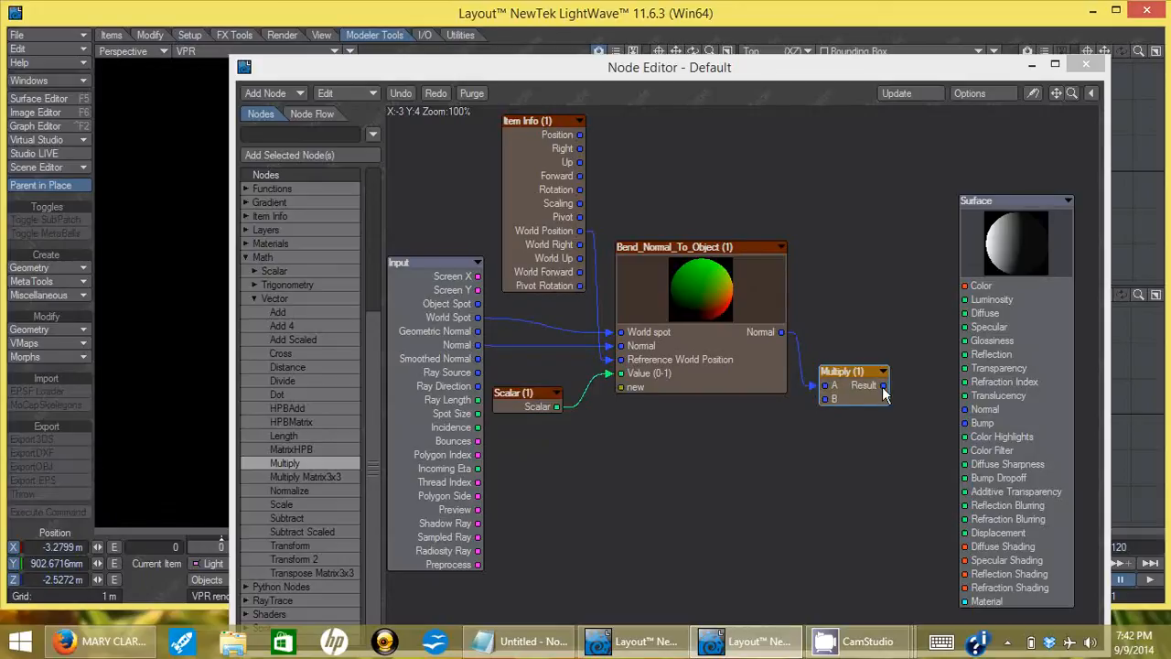
{"action": "left_click_drag", "start_coordinate": [947, 404], "coordinate": [958, 407]}
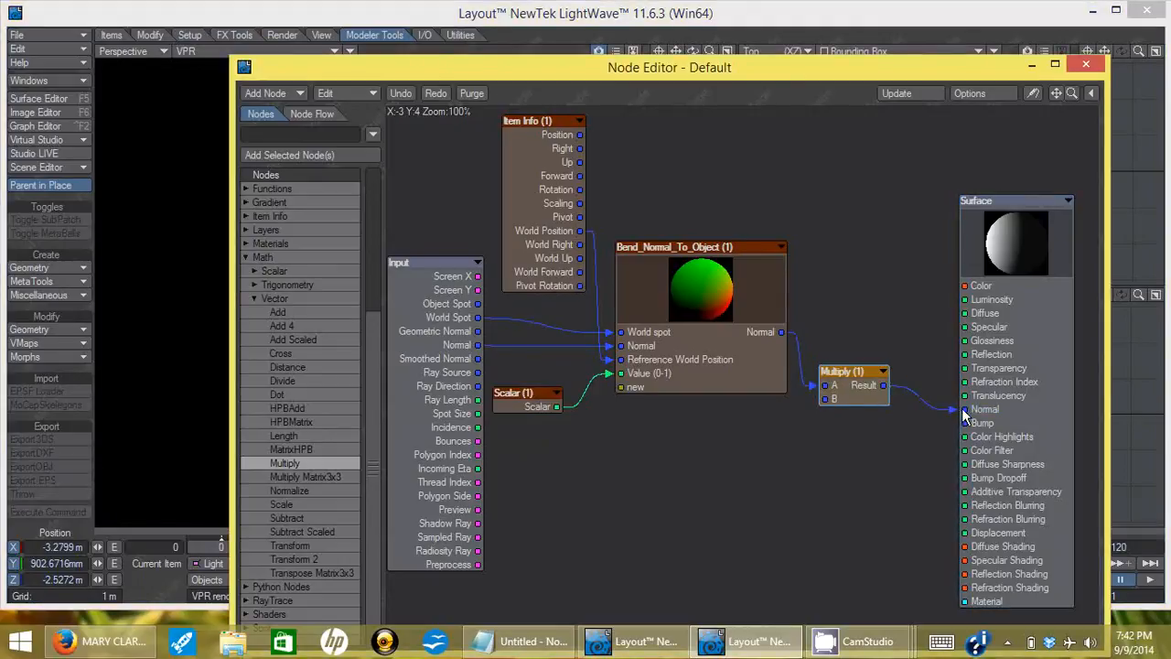
Uncover the viewports and move the light around the toroid to about X -4.44 m, Y -0.17 m, Z 0.75 m.
{"action": "left_click_drag", "start_coordinate": [823, 68], "coordinate": [990, 384]}
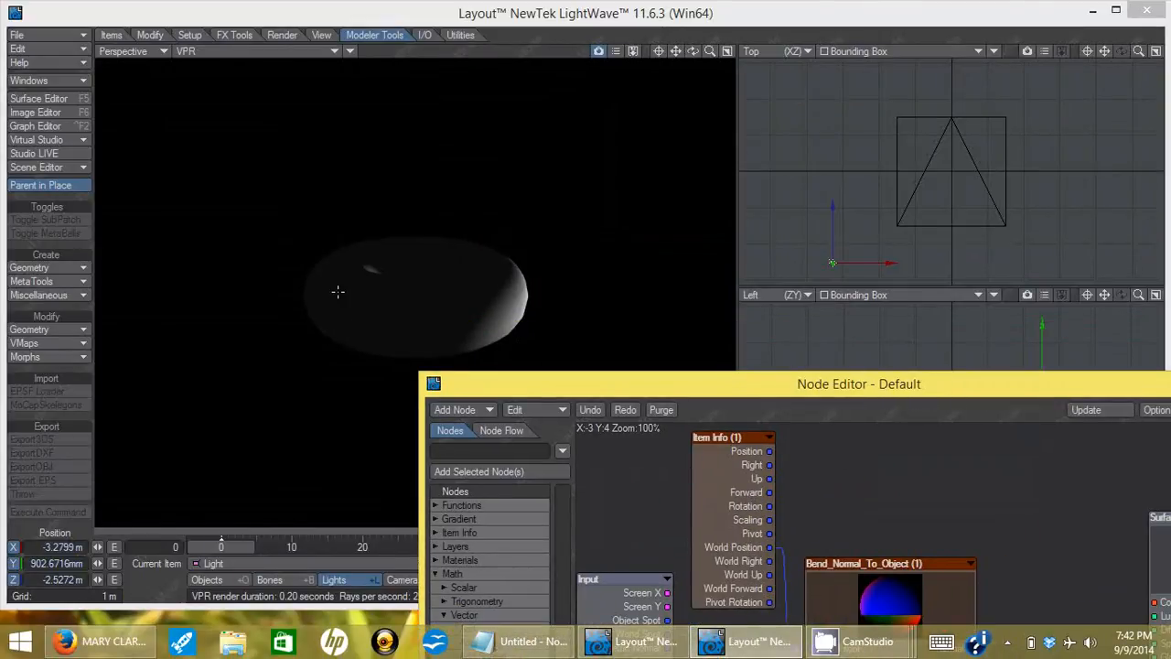
{"action": "left_click_drag", "start_coordinate": [831, 262], "coordinate": [947, 28]}
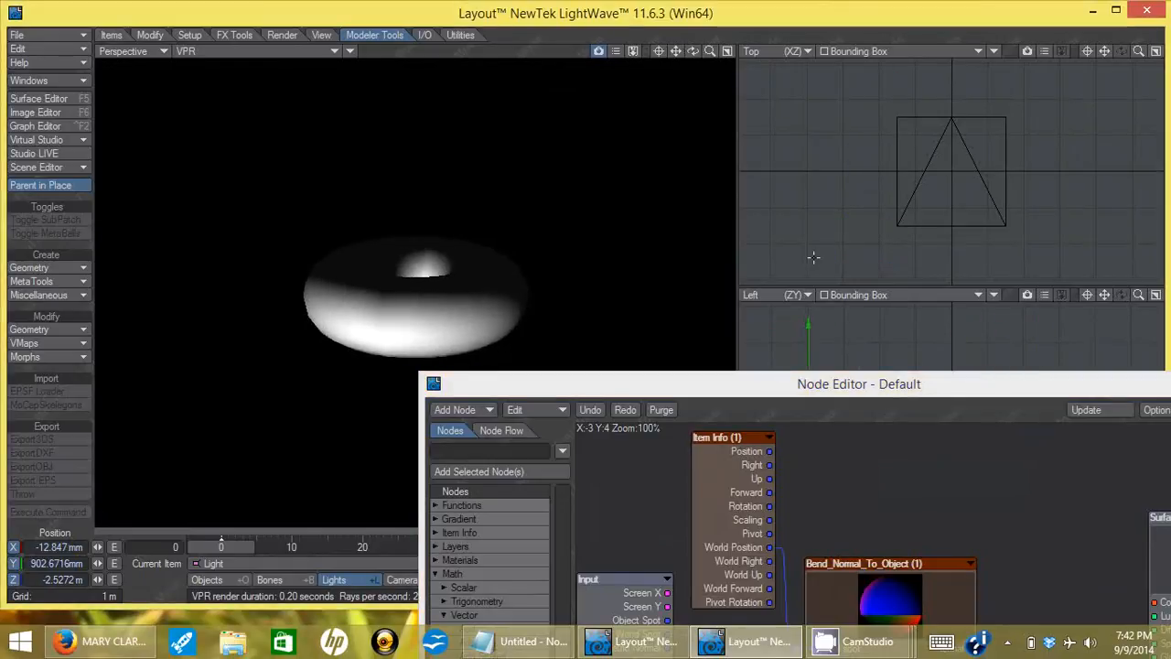
{"action": "mouse_move", "coordinate": [820, 391]}
{"action": "left_mouse_down"}
{"action": "mouse_move", "coordinate": [809, 537]}
{"action": "mouse_move", "coordinate": [808, 379]}
{"action": "mouse_move", "coordinate": [823, 499]}
{"action": "mouse_move", "coordinate": [832, 430]}
{"action": "mouse_move", "coordinate": [827, 393]}
{"action": "mouse_move", "coordinate": [815, 391]}
{"action": "mouse_move", "coordinate": [796, 347]}
{"action": "mouse_move", "coordinate": [984, 375]}
{"action": "mouse_move", "coordinate": [820, 391]}
{"action": "mouse_move", "coordinate": [836, 395]}
{"action": "left_mouse_up"}
{"action": "left_click_drag", "start_coordinate": [782, 530], "coordinate": [864, 488]}
{"action": "left_click_drag", "start_coordinate": [810, 434], "coordinate": [840, 458]}
{"action": "left_click_drag", "start_coordinate": [789, 243], "coordinate": [632, 301]}
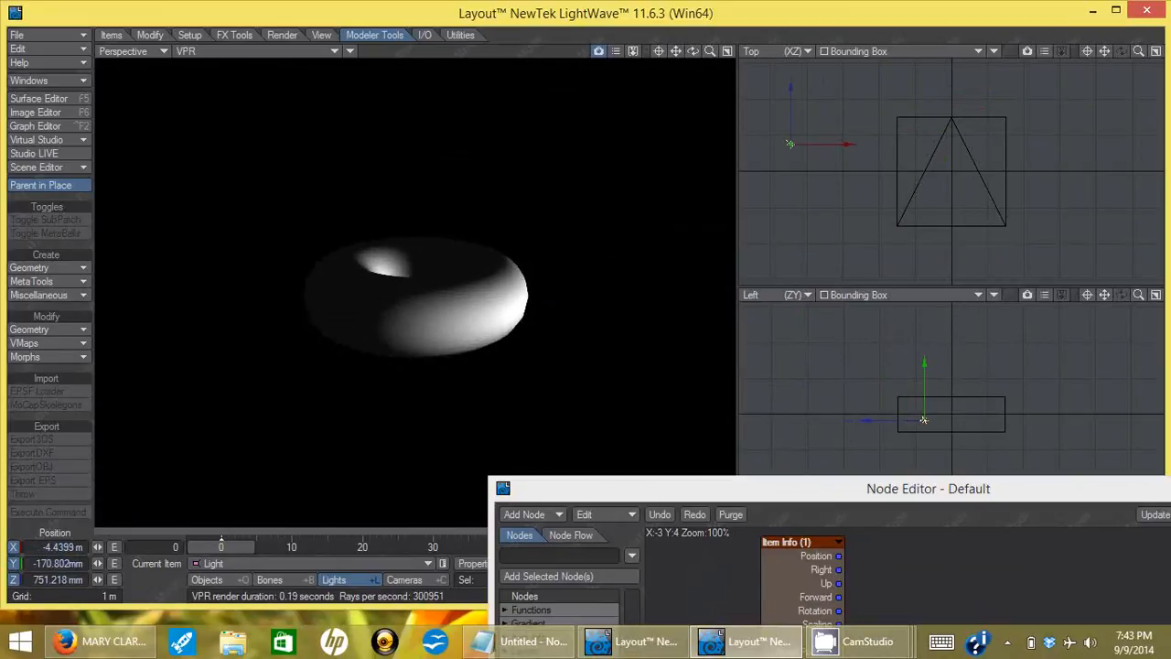
Bring the toroid's node network back into view, and switch to the other Layout session with the dinosaur scene.
{"action": "left_click_drag", "start_coordinate": [738, 493], "coordinate": [533, 128]}
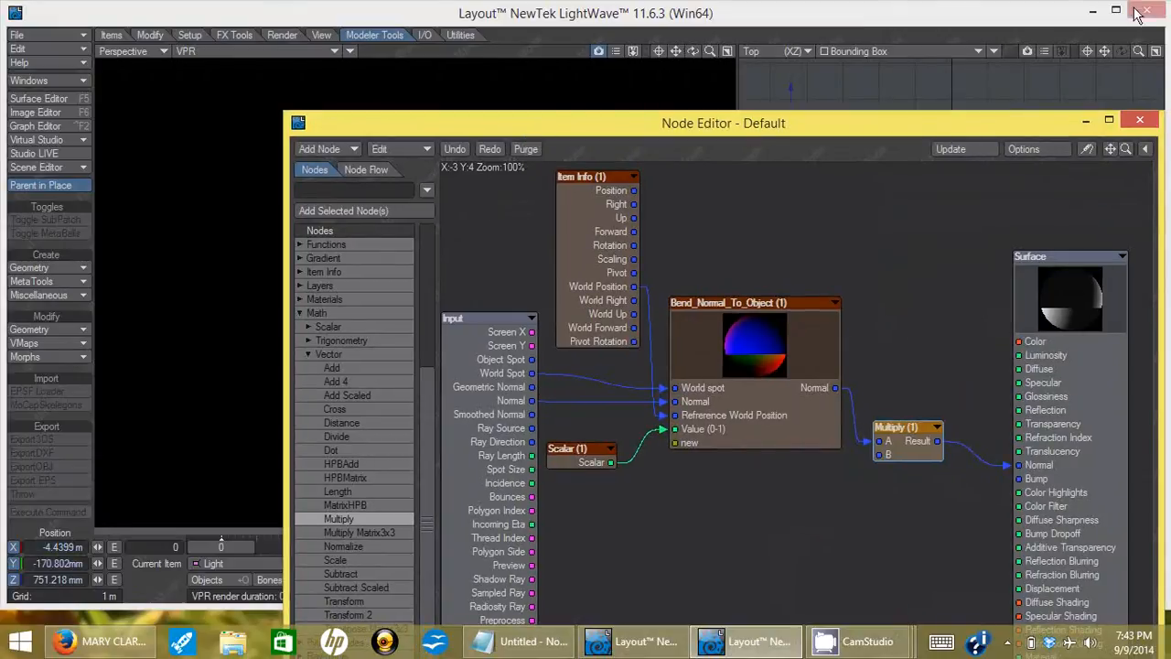
{"action": "left_click", "coordinate": [1096, 11]}
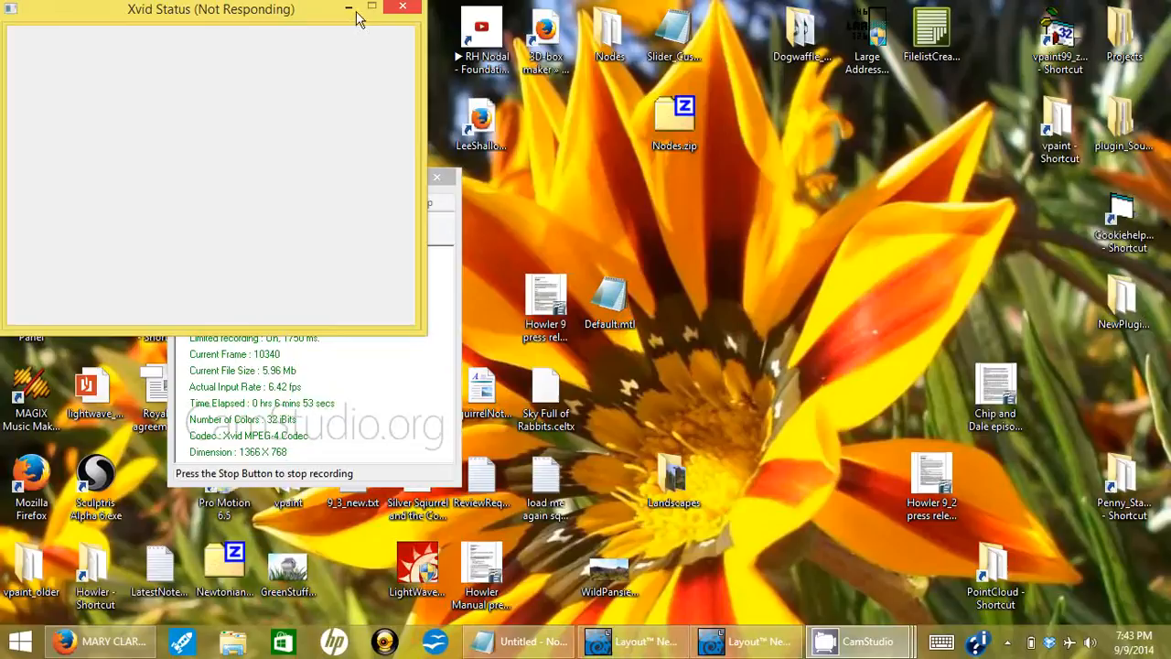
{"action": "left_click", "coordinate": [666, 649]}
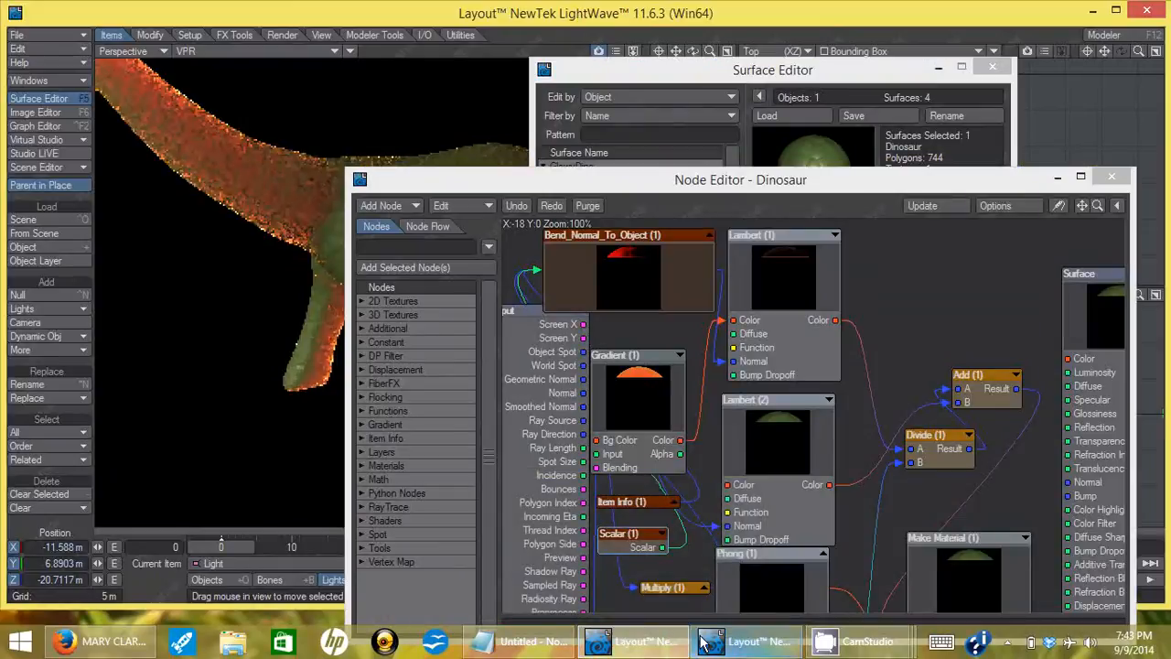
Close the Surface Editor and move the Dinosaur node network aside to examine the dinosaur's rendered edge glow.
{"action": "left_click_drag", "start_coordinate": [908, 190], "coordinate": [1008, 259]}
{"action": "left_click", "coordinate": [1003, 71]}
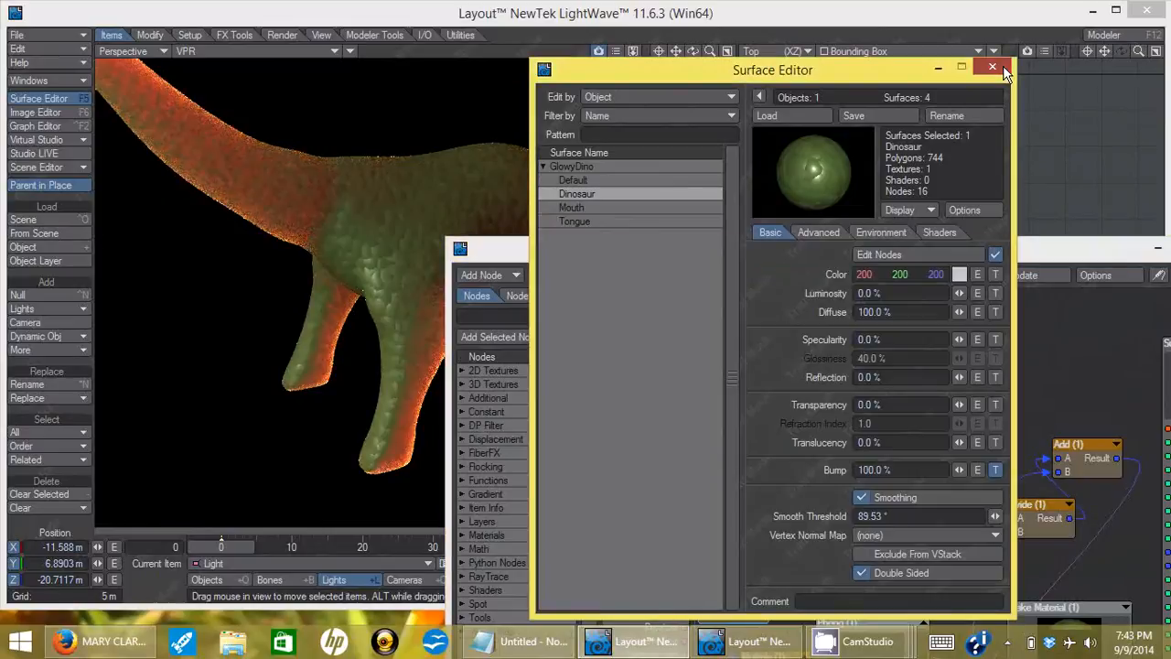
{"action": "left_click", "coordinate": [1002, 72]}
{"action": "left_click_drag", "start_coordinate": [747, 239], "coordinate": [902, 140]}
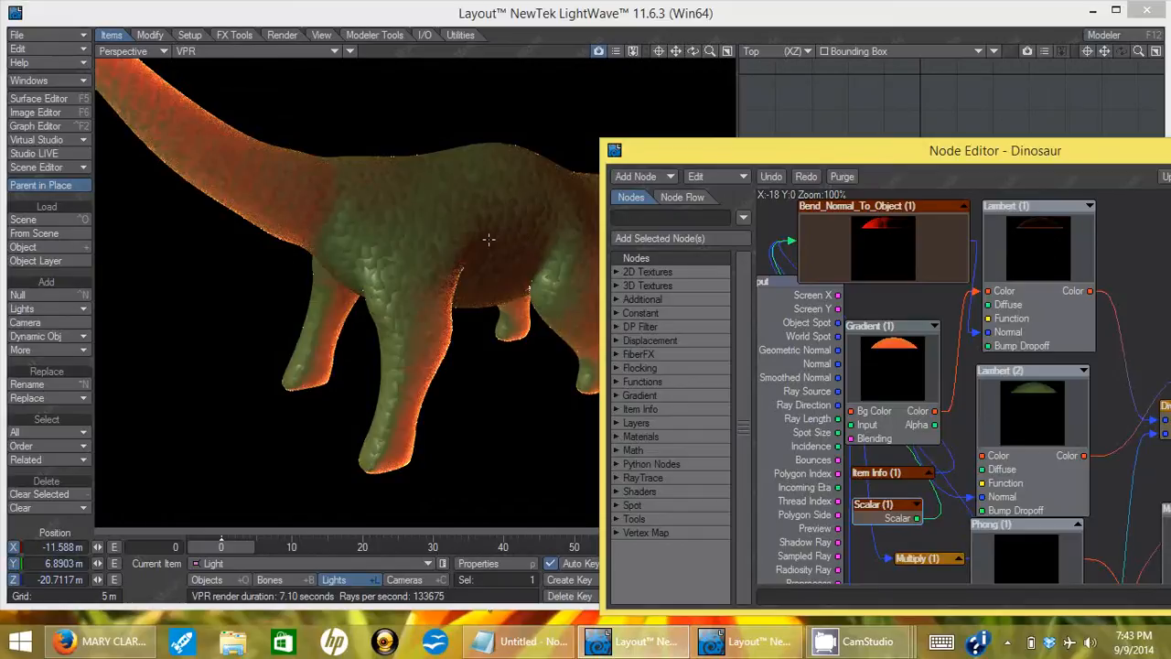
{"action": "left_click_drag", "start_coordinate": [773, 157], "coordinate": [812, 85]}
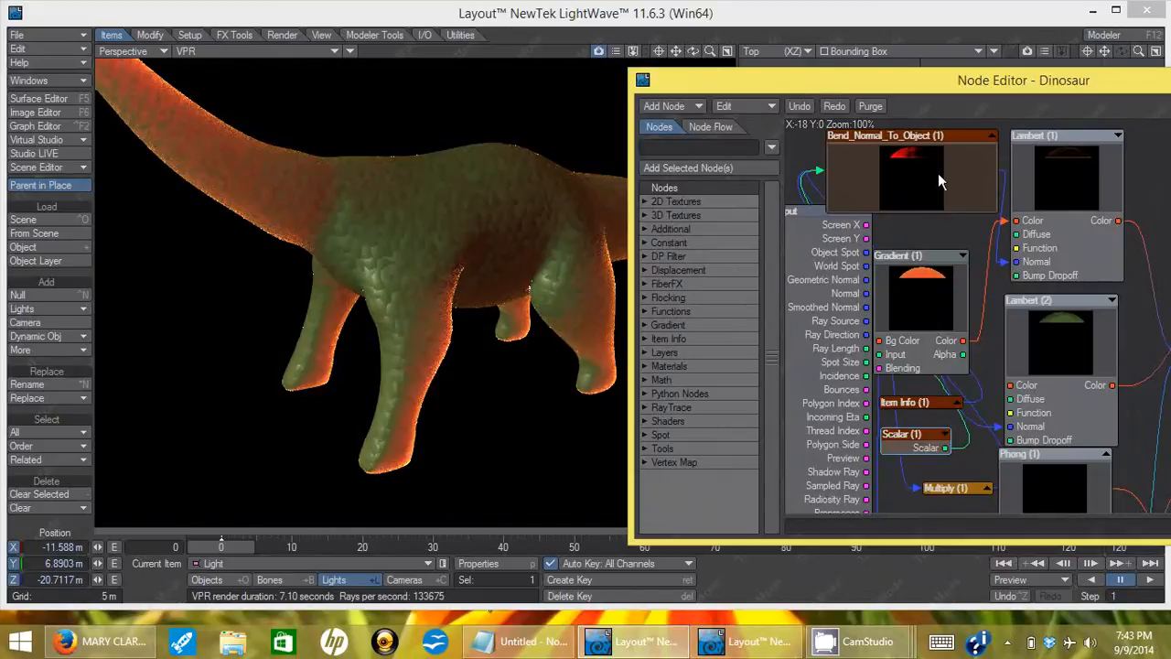
Enlarge the Dinosaur node editor and spread the Bend_Normal_To_Object, Lambert (1) and Input nodes apart.
{"action": "left_click_drag", "start_coordinate": [957, 90], "coordinate": [818, 59]}
{"action": "left_click_drag", "start_coordinate": [862, 510], "coordinate": [862, 618]}
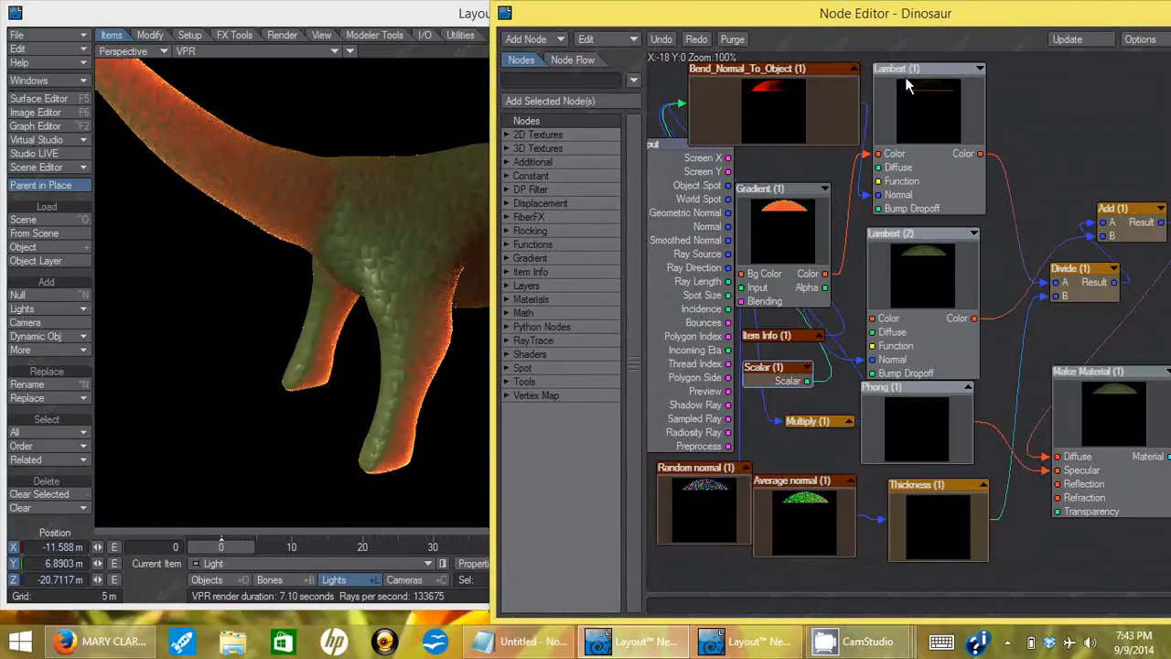
{"action": "left_click_drag", "start_coordinate": [741, 72], "coordinate": [792, 76]}
{"action": "left_click_drag", "start_coordinate": [920, 72], "coordinate": [1042, 81]}
{"action": "left_click_drag", "start_coordinate": [812, 77], "coordinate": [865, 82]}
{"action": "left_click_drag", "start_coordinate": [709, 151], "coordinate": [692, 133]}
Uncover the viewports and move the light to about X -8.63 m, Z -12.43 m, then bring the dinosaur's node network back.
{"action": "left_click_drag", "start_coordinate": [697, 12], "coordinate": [741, 325]}
{"action": "left_click_drag", "start_coordinate": [836, 178], "coordinate": [857, 164]}
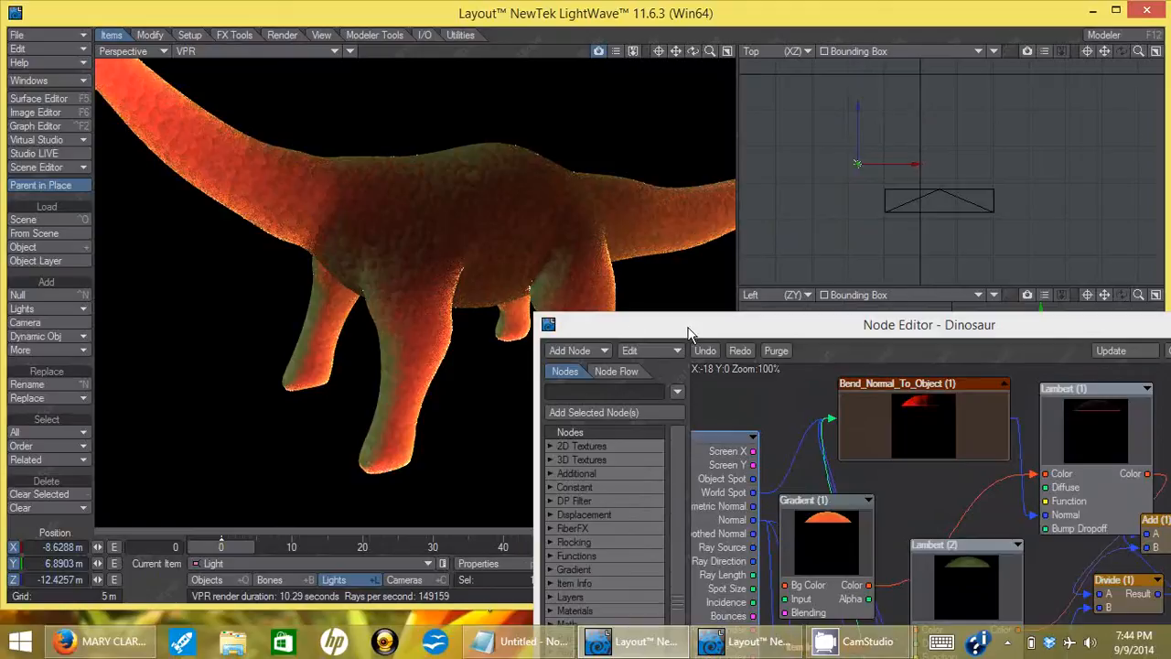
{"action": "left_click_drag", "start_coordinate": [705, 332], "coordinate": [653, 74]}
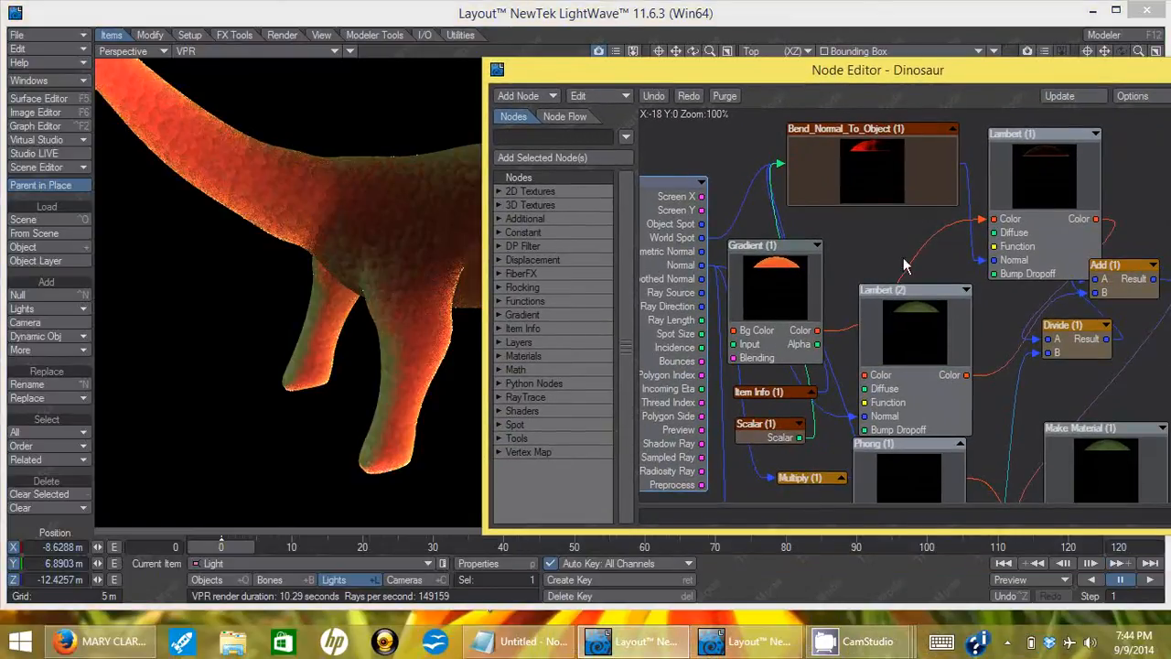
Maximize the node network and separate the Random normal, Average normal and Gradient nodes.
{"action": "double_click", "coordinate": [896, 73]}
{"action": "left_click_drag", "start_coordinate": [220, 468], "coordinate": [196, 467]}
{"action": "left_click_drag", "start_coordinate": [291, 486], "coordinate": [311, 489]}
{"action": "left_click_drag", "start_coordinate": [187, 463], "coordinate": [211, 470]}
{"action": "left_click_drag", "start_coordinate": [305, 485], "coordinate": [305, 500]}
{"action": "left_click_drag", "start_coordinate": [265, 181], "coordinate": [317, 177]}
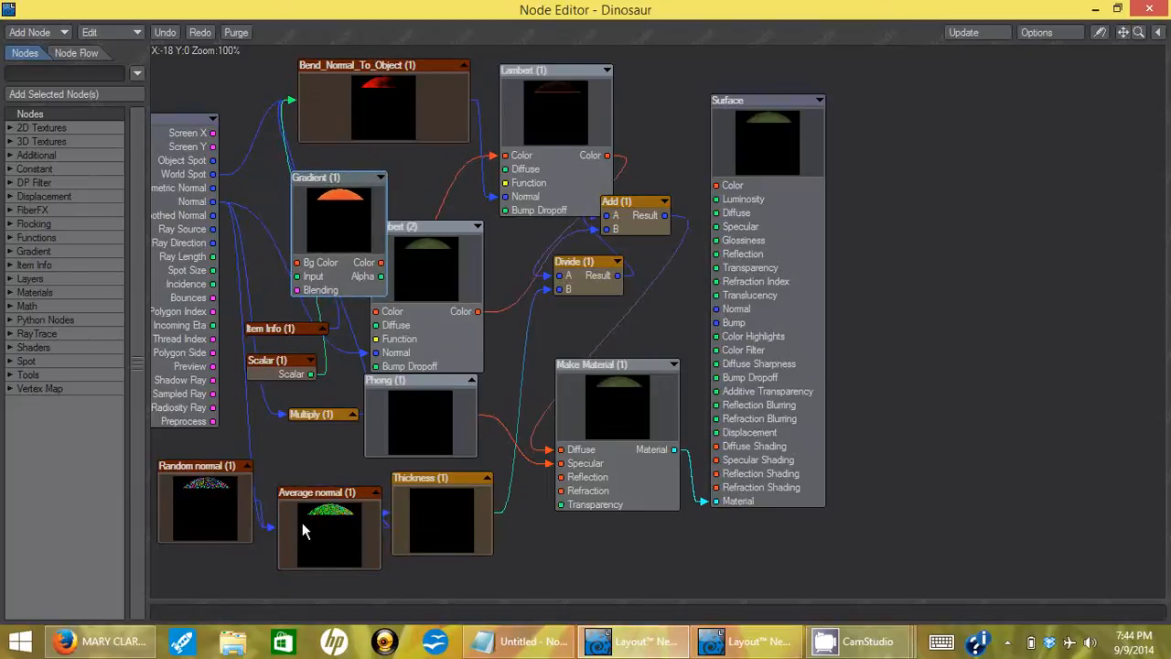
Reposition the Thickness, Phong, Surface and Gradient nodes so that they no longer crowd their neighbours.
{"action": "left_click_drag", "start_coordinate": [429, 485], "coordinate": [471, 494]}
{"action": "left_click_drag", "start_coordinate": [419, 385], "coordinate": [427, 392]}
{"action": "left_click_drag", "start_coordinate": [807, 98], "coordinate": [912, 96]}
{"action": "left_click", "coordinate": [428, 247]}
{"action": "left_click_drag", "start_coordinate": [339, 179], "coordinate": [286, 160]}
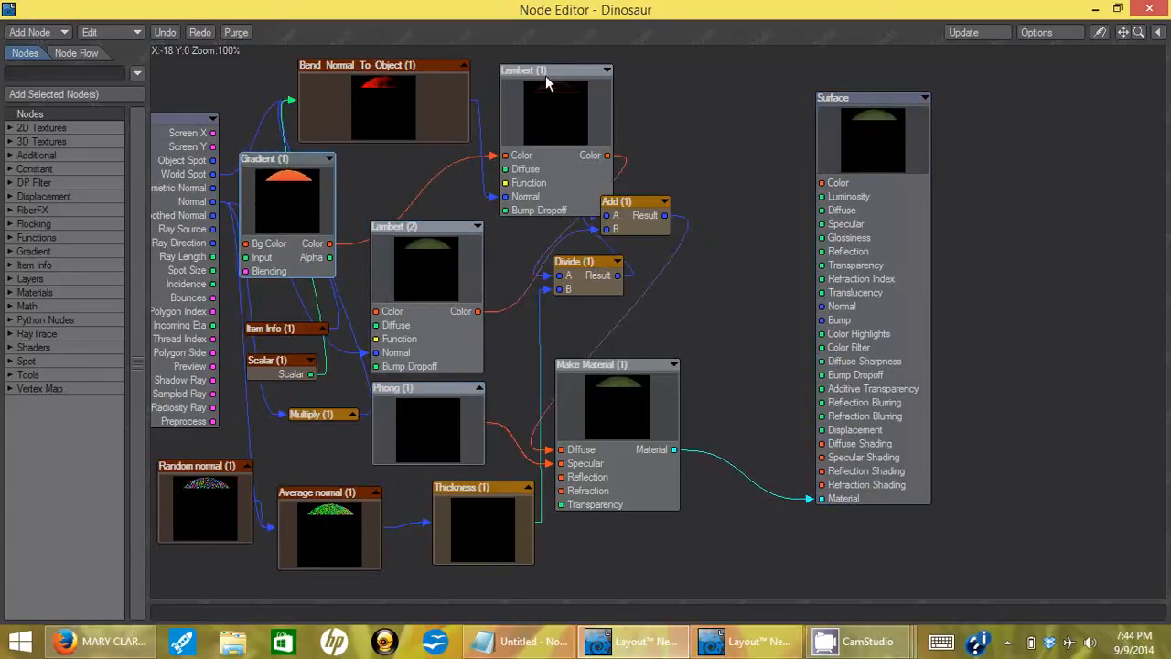
Space out the Lambert (1), Add and Divide nodes, and restore the node editor's size to uncover the render.
{"action": "left_click_drag", "start_coordinate": [546, 83], "coordinate": [561, 75]}
{"action": "left_click_drag", "start_coordinate": [637, 214], "coordinate": [671, 213]}
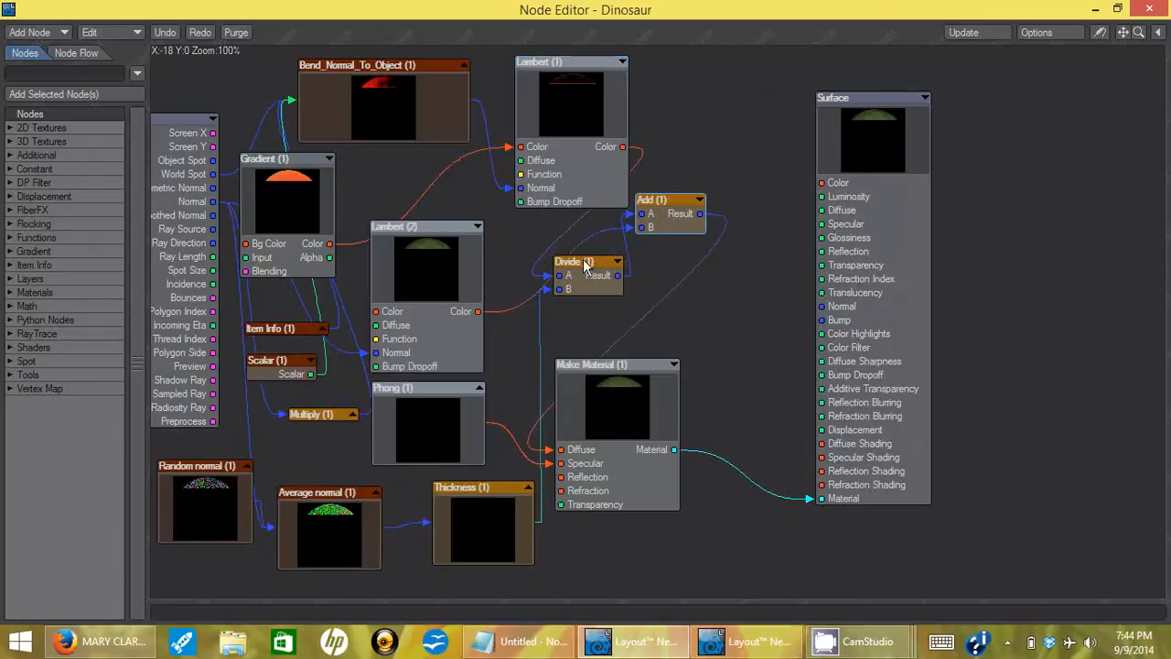
{"action": "double_click", "coordinate": [617, 11]}
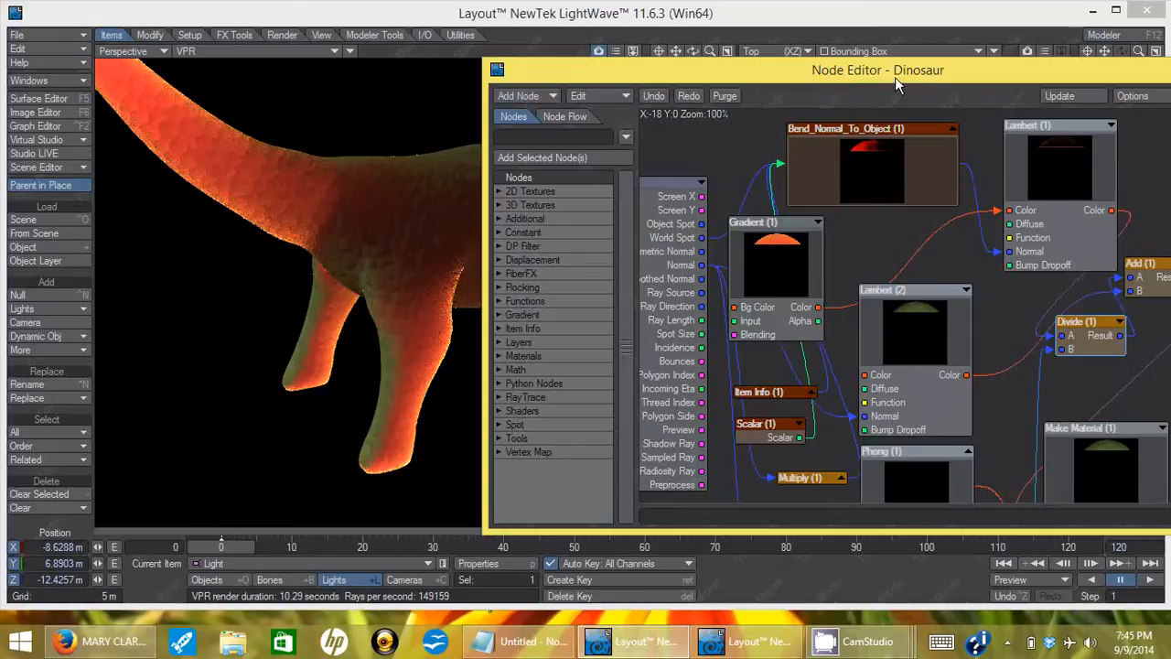
Maximize the node network again and place Gradient above Bend_Normal_To_Object, with Lambert (1) beside them, to make their wires readable.
{"action": "double_click", "coordinate": [894, 75]}
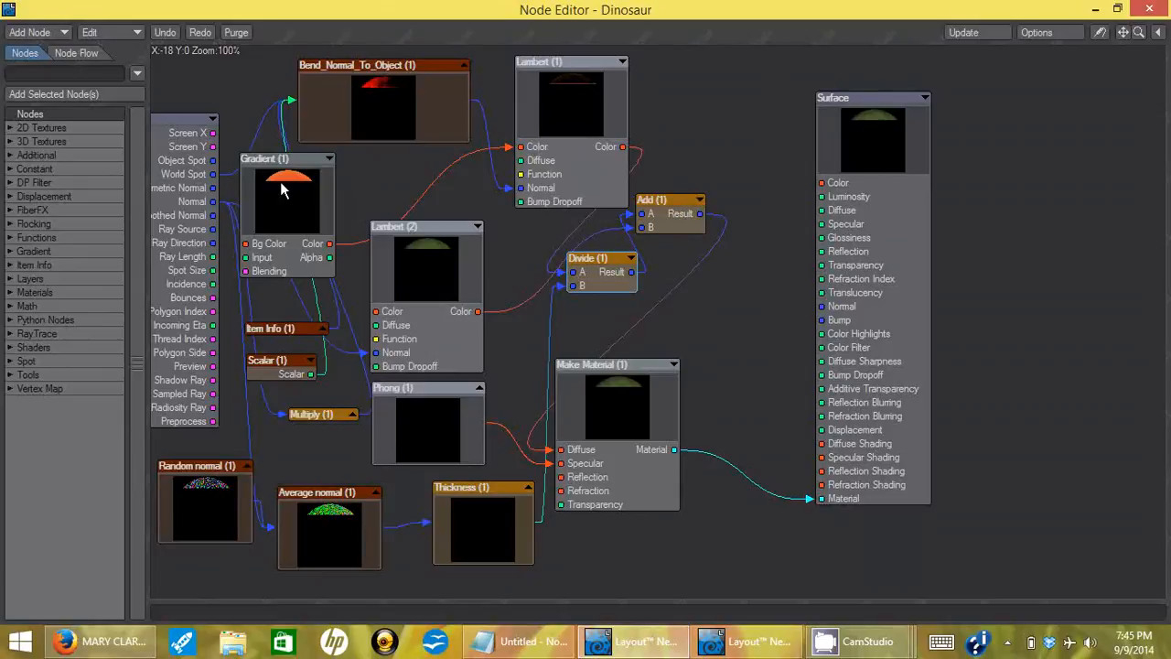
{"action": "left_click_drag", "start_coordinate": [281, 183], "coordinate": [324, 216]}
{"action": "left_click_drag", "start_coordinate": [279, 156], "coordinate": [223, 33]}
{"action": "left_click_drag", "start_coordinate": [402, 152], "coordinate": [367, 203]}
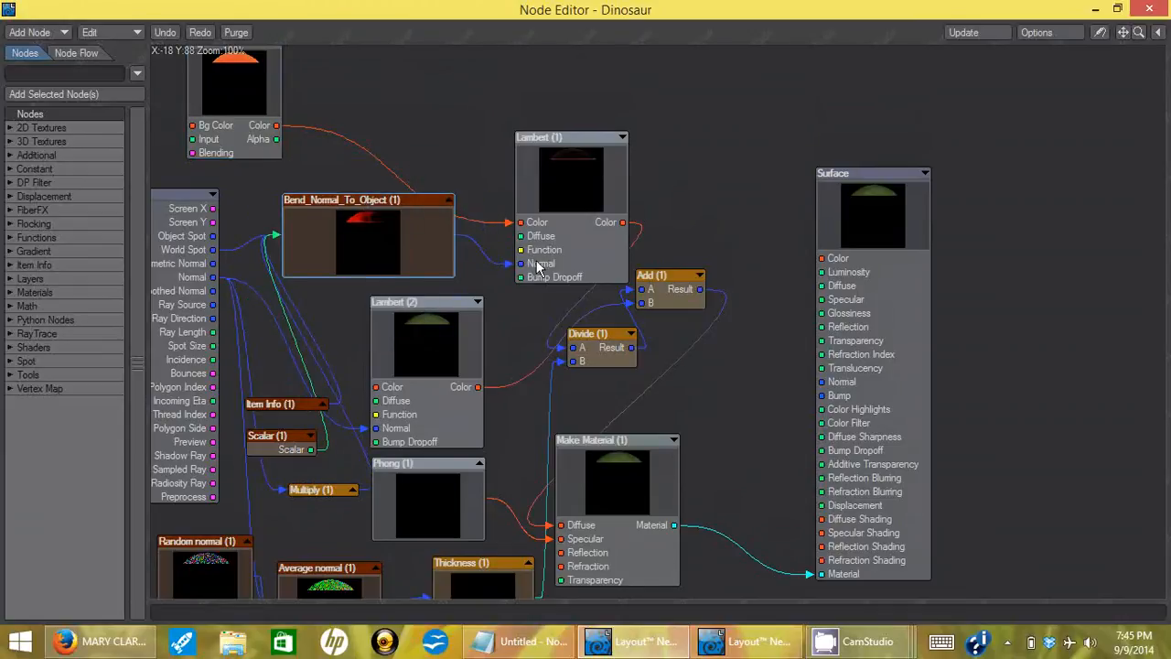
{"action": "left_click_drag", "start_coordinate": [568, 136], "coordinate": [606, 76]}
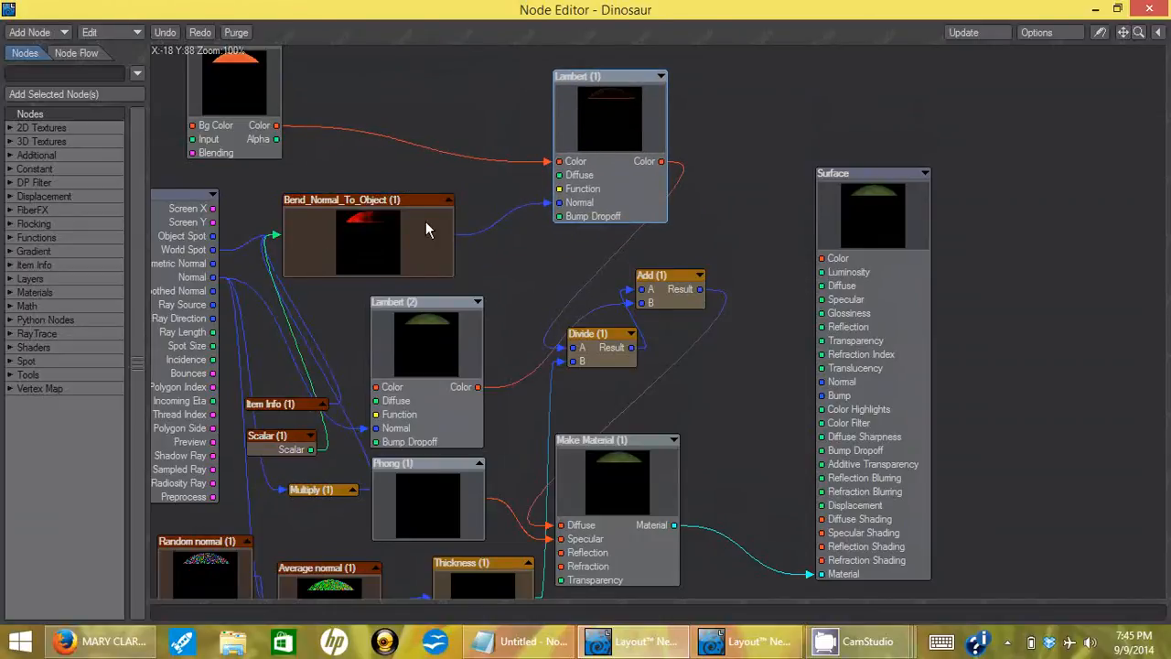
{"action": "left_click_drag", "start_coordinate": [582, 182], "coordinate": [557, 187]}
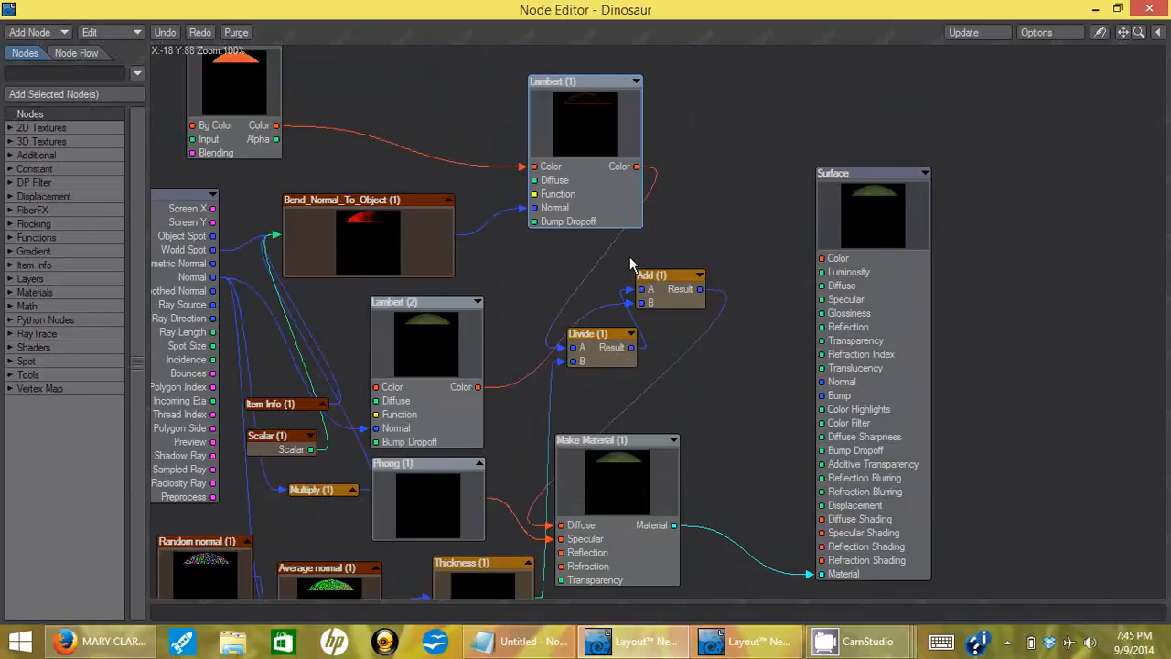
Rearrange the Divide, Make Material, Thickness and Phong nodes to expose the wires between them.
{"action": "left_click_drag", "start_coordinate": [571, 335], "coordinate": [550, 345]}
{"action": "left_click_drag", "start_coordinate": [619, 456], "coordinate": [671, 428]}
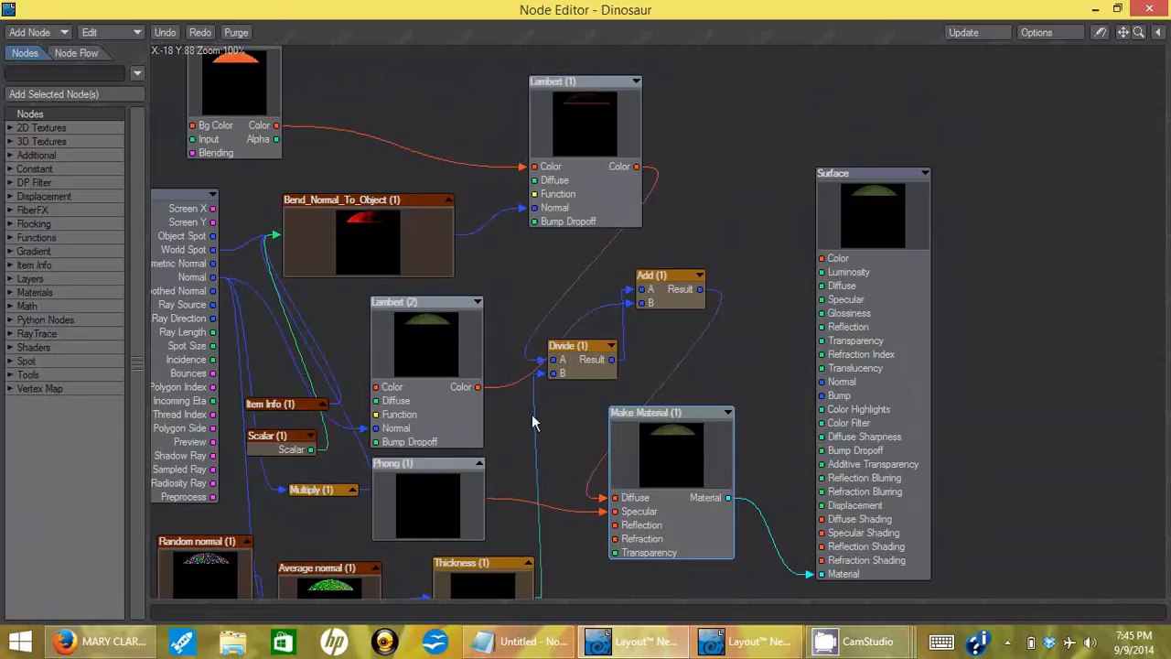
{"action": "left_click_drag", "start_coordinate": [472, 576], "coordinate": [506, 495]}
{"action": "left_click_drag", "start_coordinate": [437, 467], "coordinate": [405, 467]}
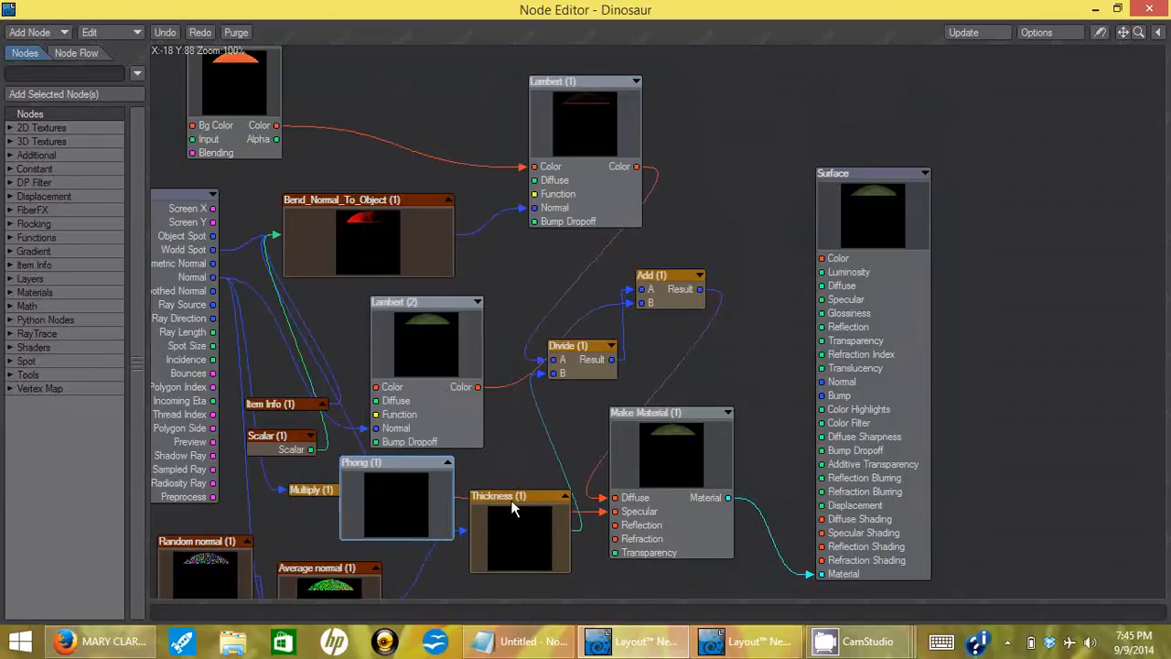
Check the Thickness node's settings, and expand the node to show its inputs and outputs above the Phong node.
{"action": "double_click", "coordinate": [510, 500]}
{"action": "left_click", "coordinate": [868, 8]}
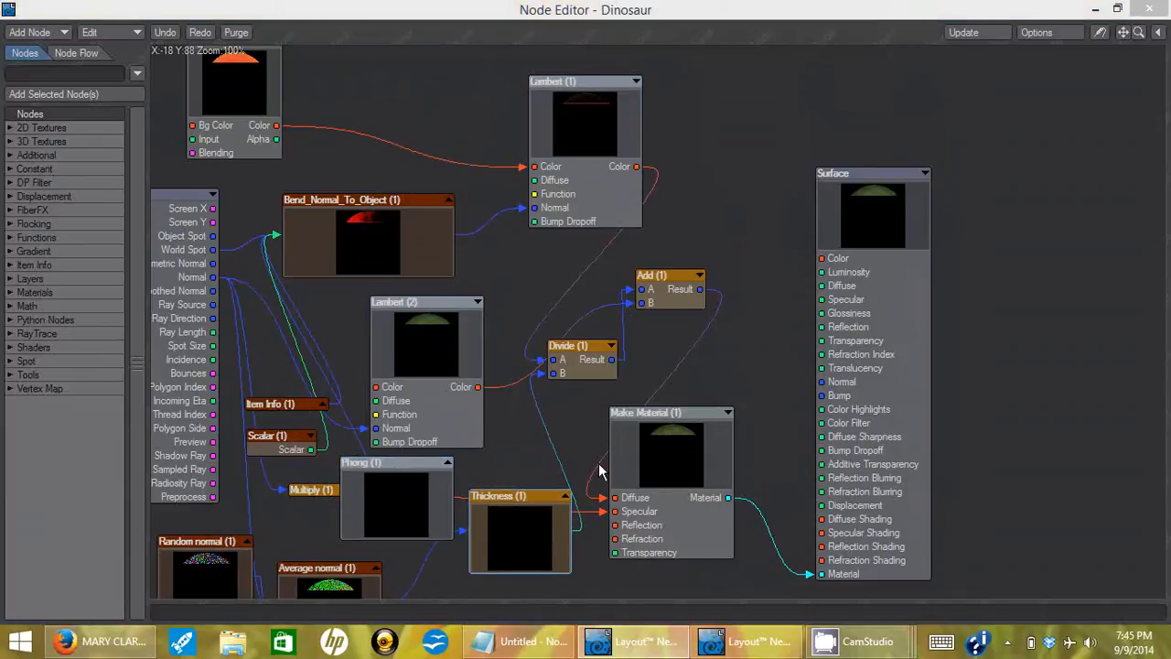
{"action": "left_click", "coordinate": [565, 498]}
{"action": "left_click_drag", "start_coordinate": [534, 498], "coordinate": [447, 402]}
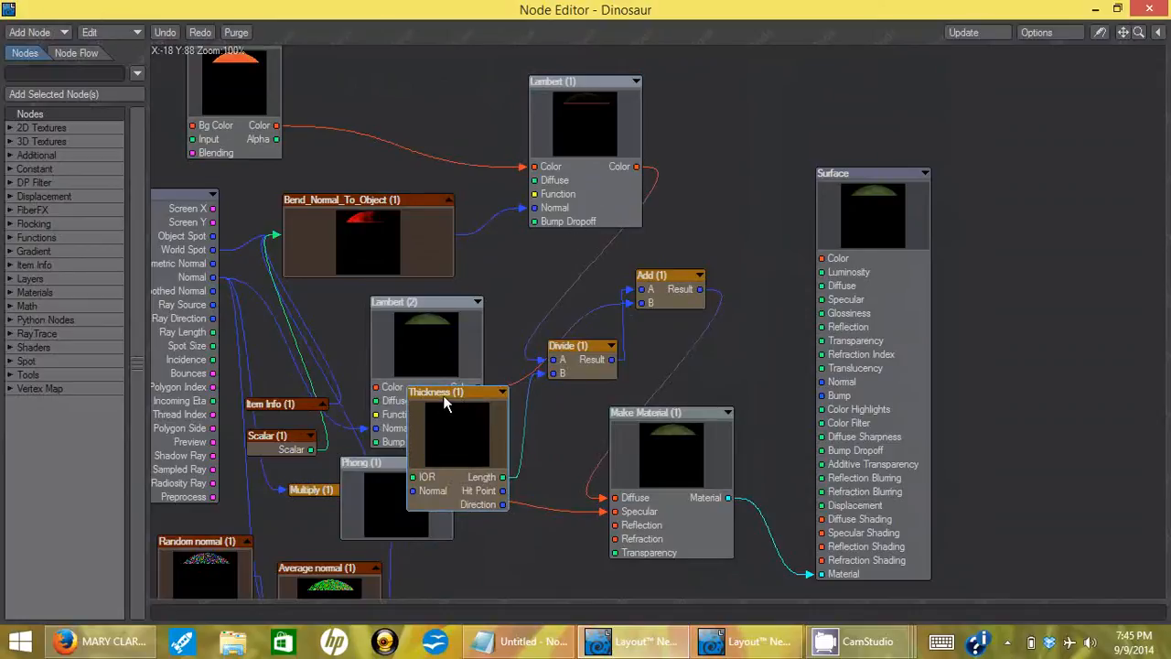
{"action": "left_click_drag", "start_coordinate": [445, 405], "coordinate": [466, 421]}
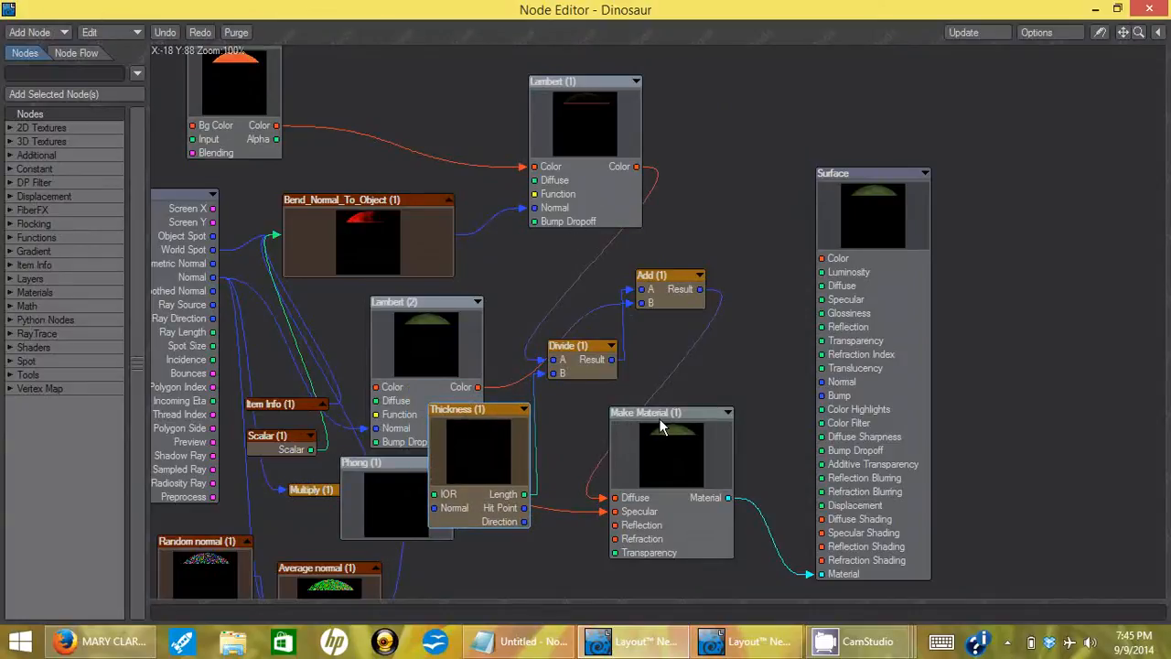
Move Make Material toward the Surface node, set Thickness clear of Phong, and raise the Average normal node.
{"action": "left_click_drag", "start_coordinate": [662, 423], "coordinate": [712, 433]}
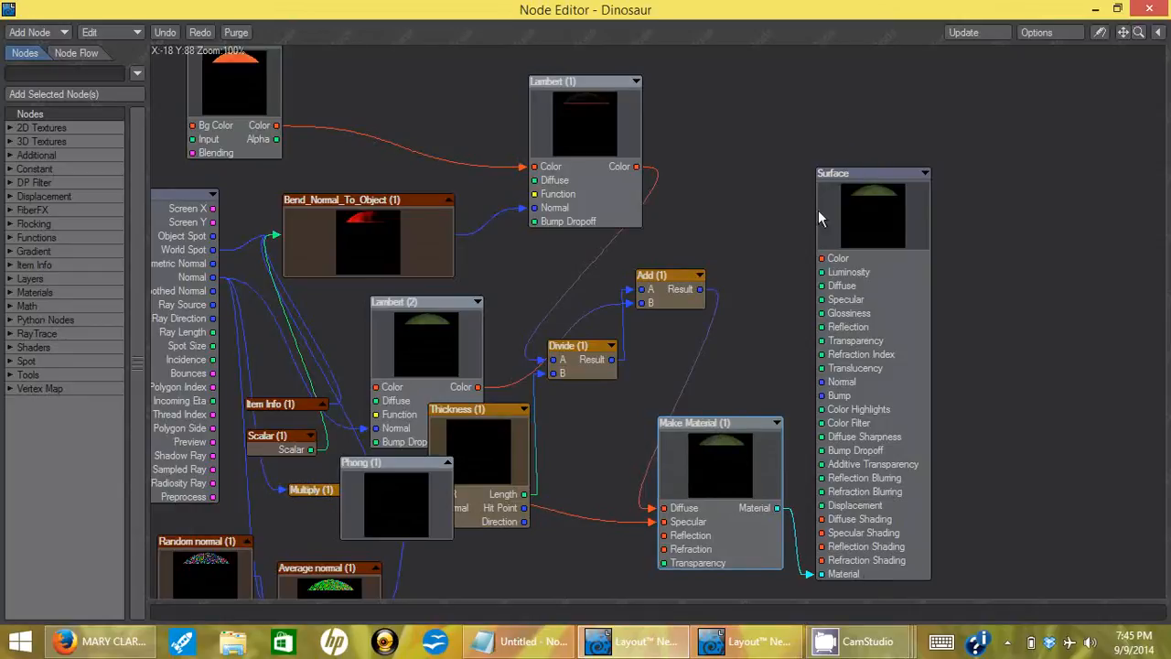
{"action": "left_click_drag", "start_coordinate": [457, 412], "coordinate": [546, 444]}
{"action": "left_click_drag", "start_coordinate": [310, 567], "coordinate": [310, 549]}
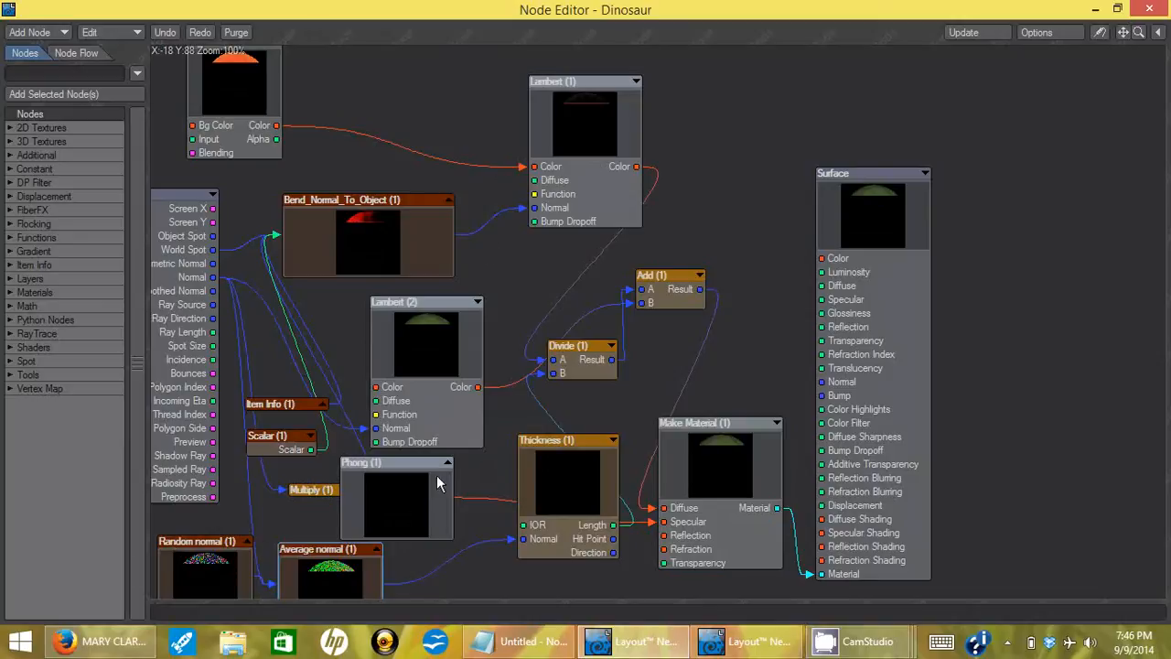
Restore the node editor to a window beside the render and bring the network's Thickness section into view.
{"action": "double_click", "coordinate": [460, 35]}
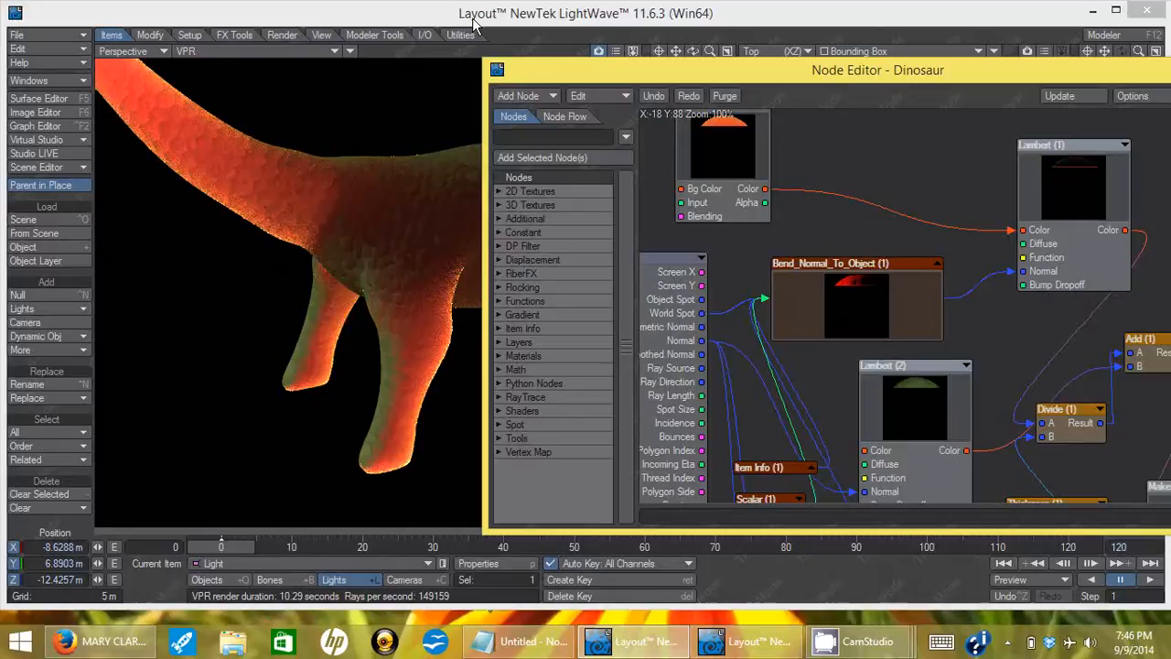
{"action": "left_click_drag", "start_coordinate": [586, 77], "coordinate": [512, 36]}
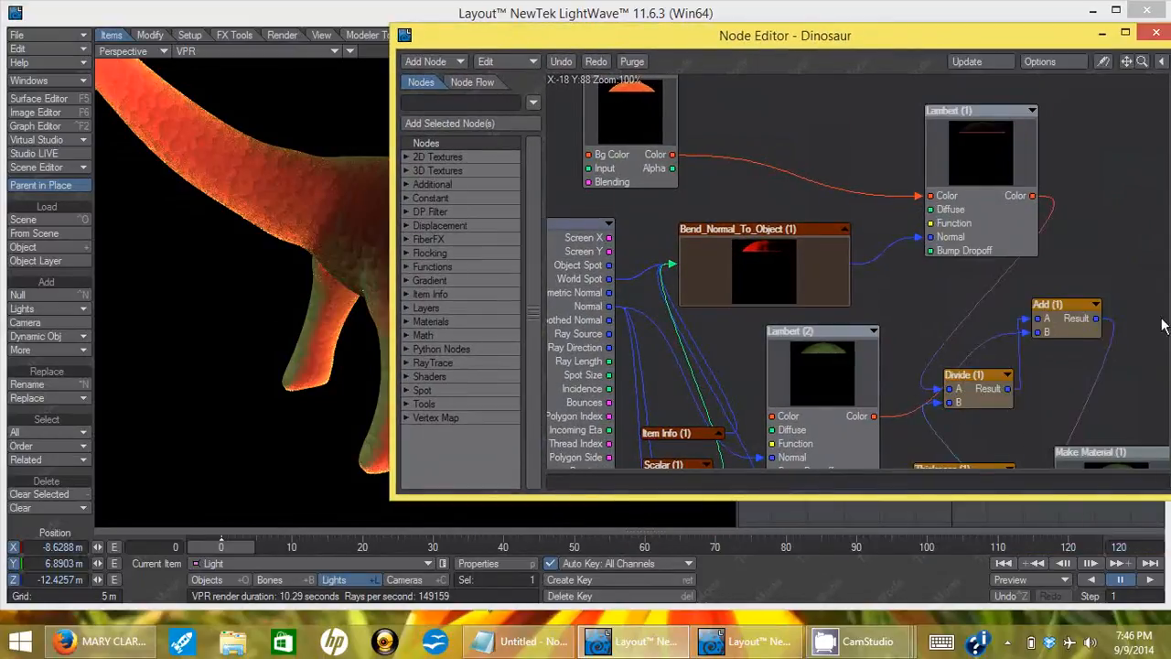
{"action": "left_click_drag", "start_coordinate": [1126, 61], "coordinate": [1062, 0]}
{"action": "left_click_drag", "start_coordinate": [891, 204], "coordinate": [863, 218]}
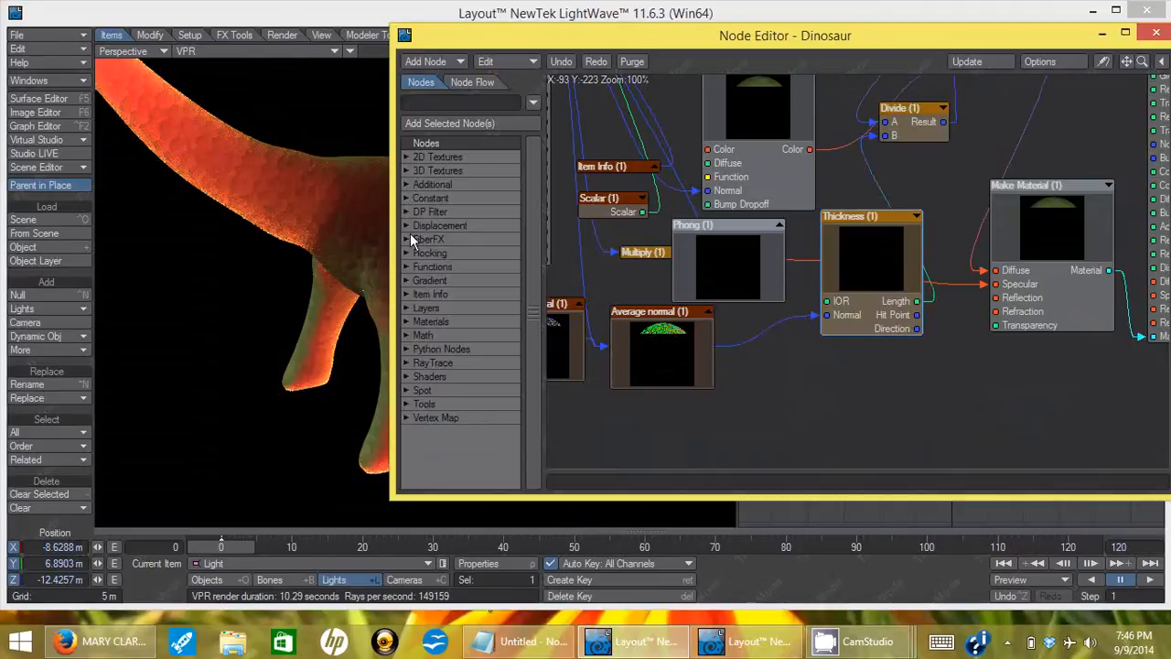
Locate Thickness among the Gradient Tools node types and inspect the Thickness (1) node's Refraction Index.
{"action": "left_click", "coordinate": [407, 281]}
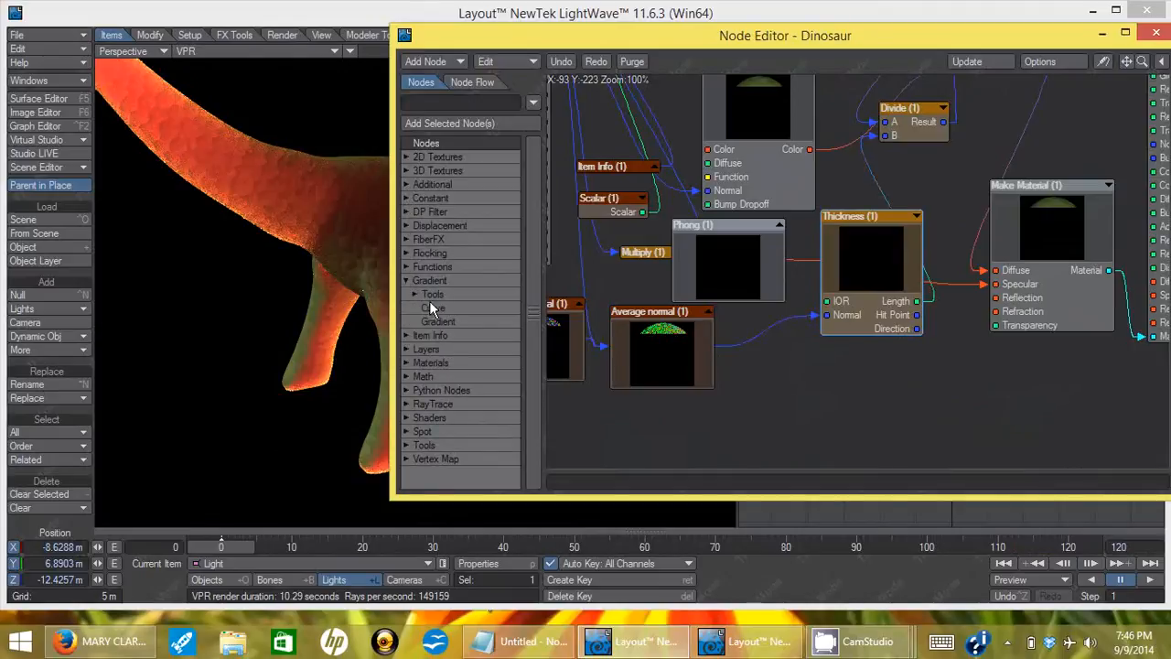
{"action": "left_click", "coordinate": [414, 293]}
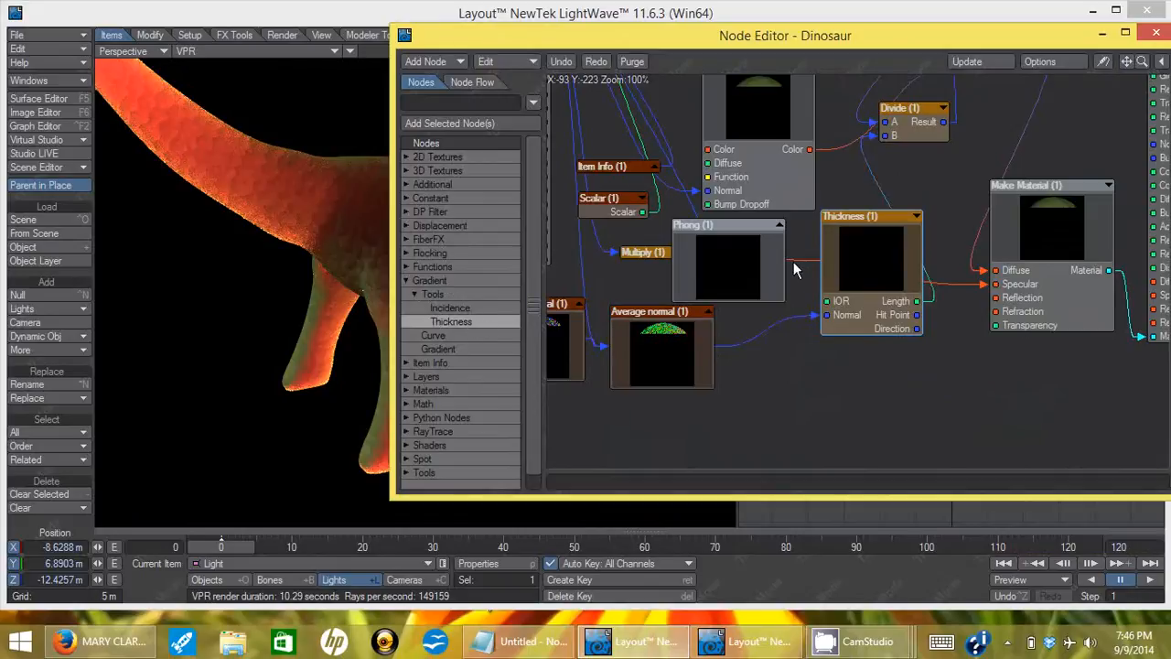
{"action": "left_click_drag", "start_coordinate": [876, 223], "coordinate": [889, 275]}
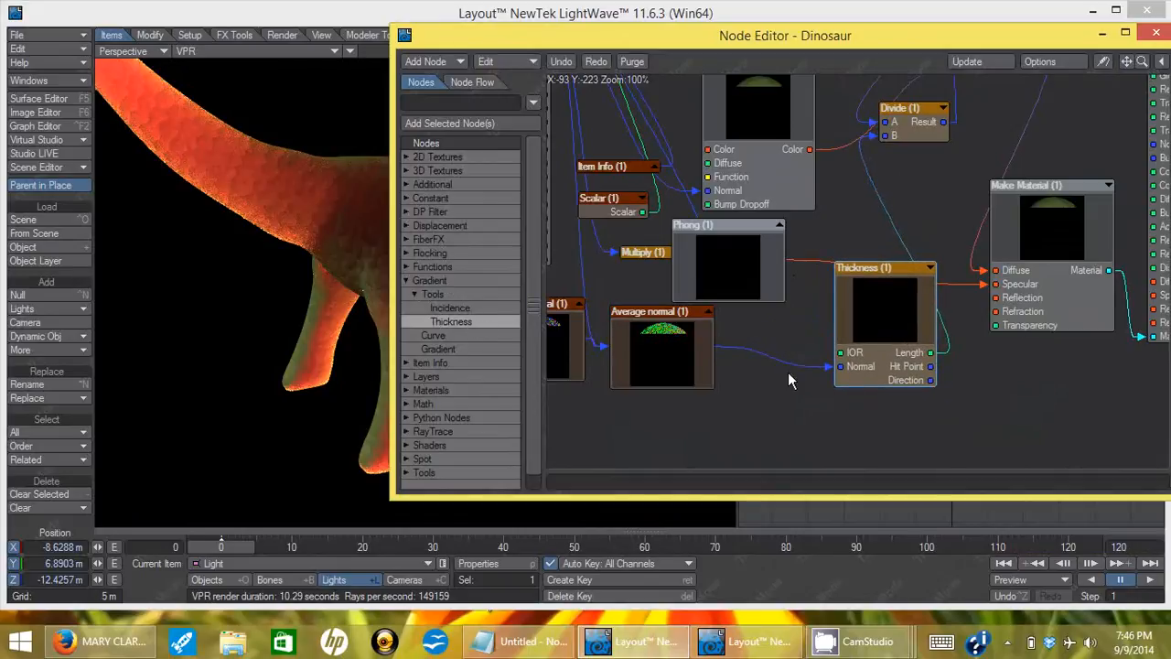
{"action": "double_click", "coordinate": [884, 334]}
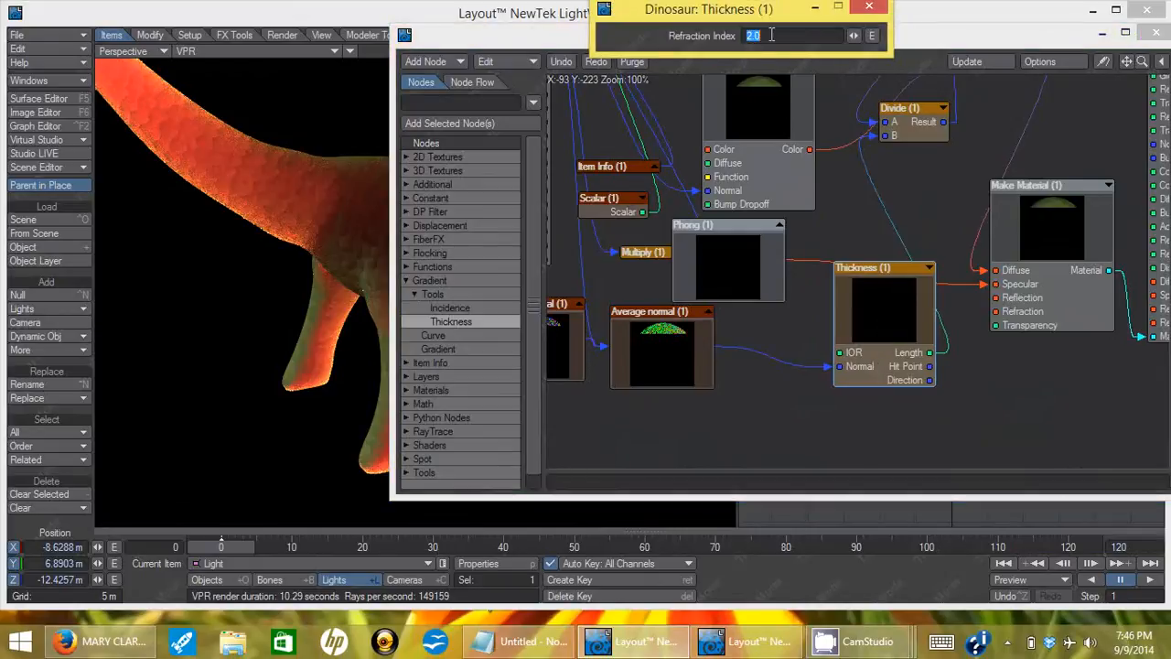
{"action": "left_click", "coordinate": [868, 7]}
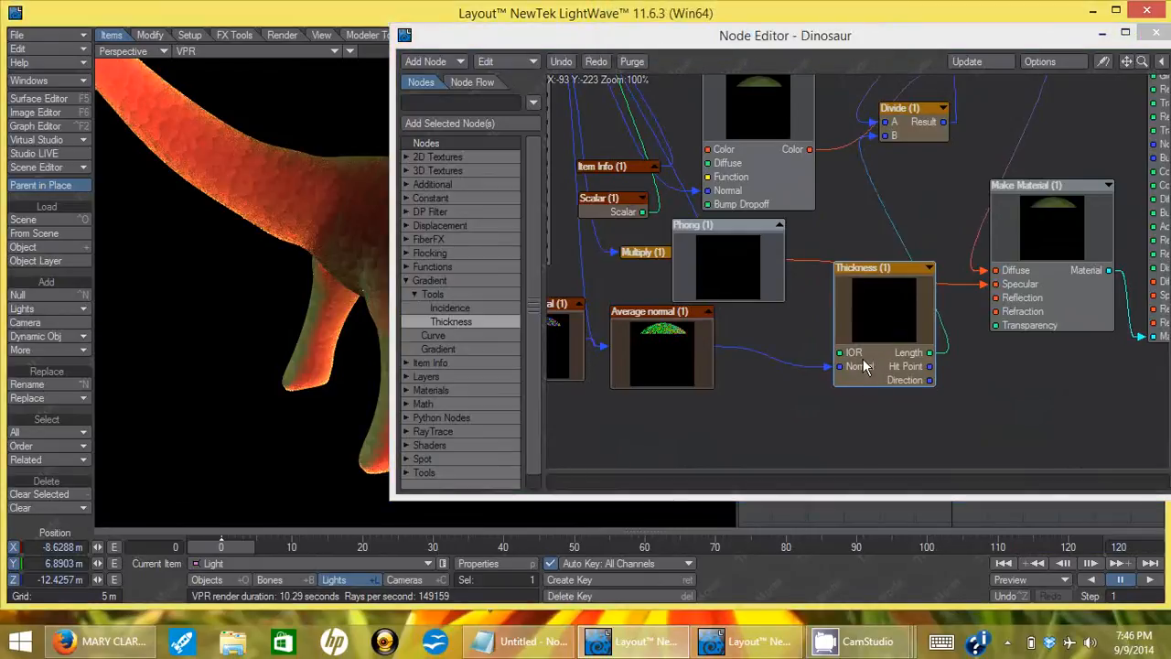
Line up the Random normal, Average normal and Thickness nodes in a row, and shift the Divide node below its old place.
{"action": "left_click_drag", "start_coordinate": [653, 313], "coordinate": [716, 345]}
{"action": "left_click_drag", "start_coordinate": [557, 310], "coordinate": [612, 337]}
{"action": "mouse_move", "coordinate": [713, 343]}
{"action": "left_mouse_down"}
{"action": "mouse_move", "coordinate": [737, 335]}
{"action": "mouse_move", "coordinate": [715, 336]}
{"action": "left_mouse_up"}
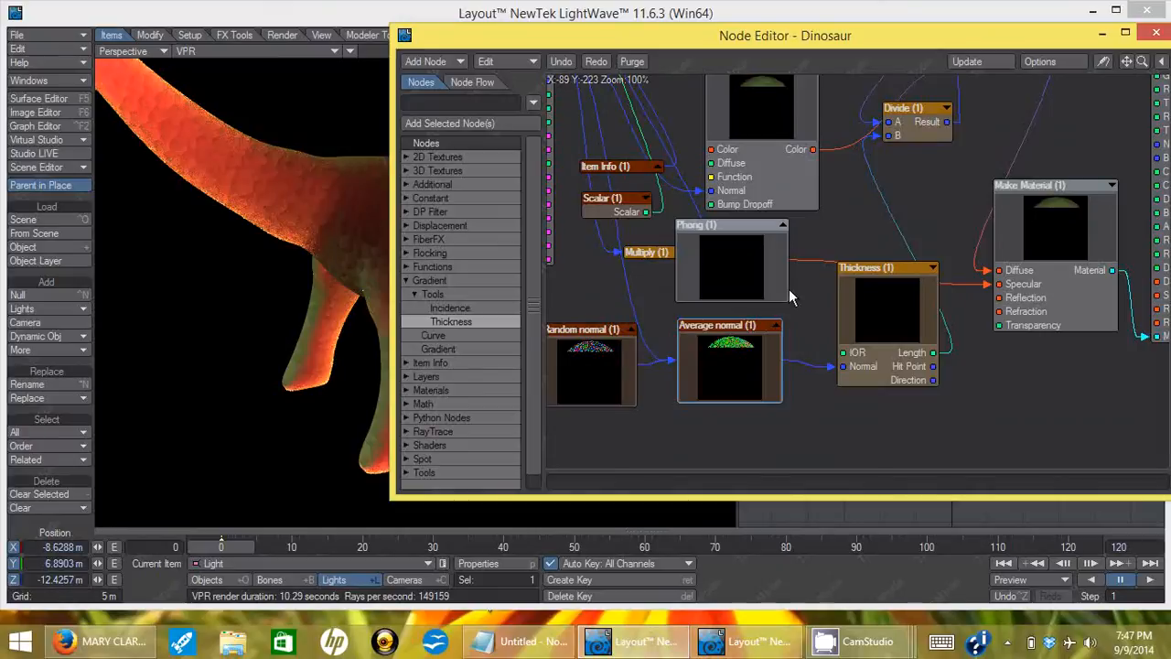
{"action": "left_click_drag", "start_coordinate": [878, 271], "coordinate": [865, 303]}
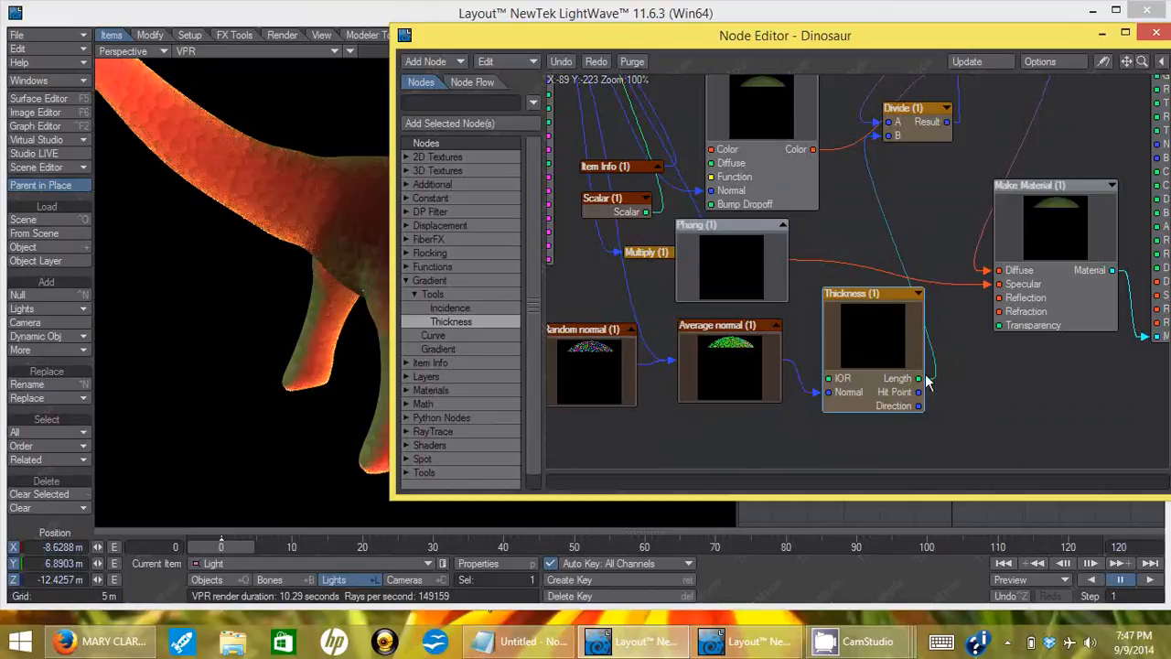
{"action": "left_click_drag", "start_coordinate": [906, 110], "coordinate": [930, 138]}
Widen the node editor to include the Surface node, and spread the Lambert (1) and Add nodes apart.
{"action": "left_click_drag", "start_coordinate": [1026, 48], "coordinate": [854, 76]}
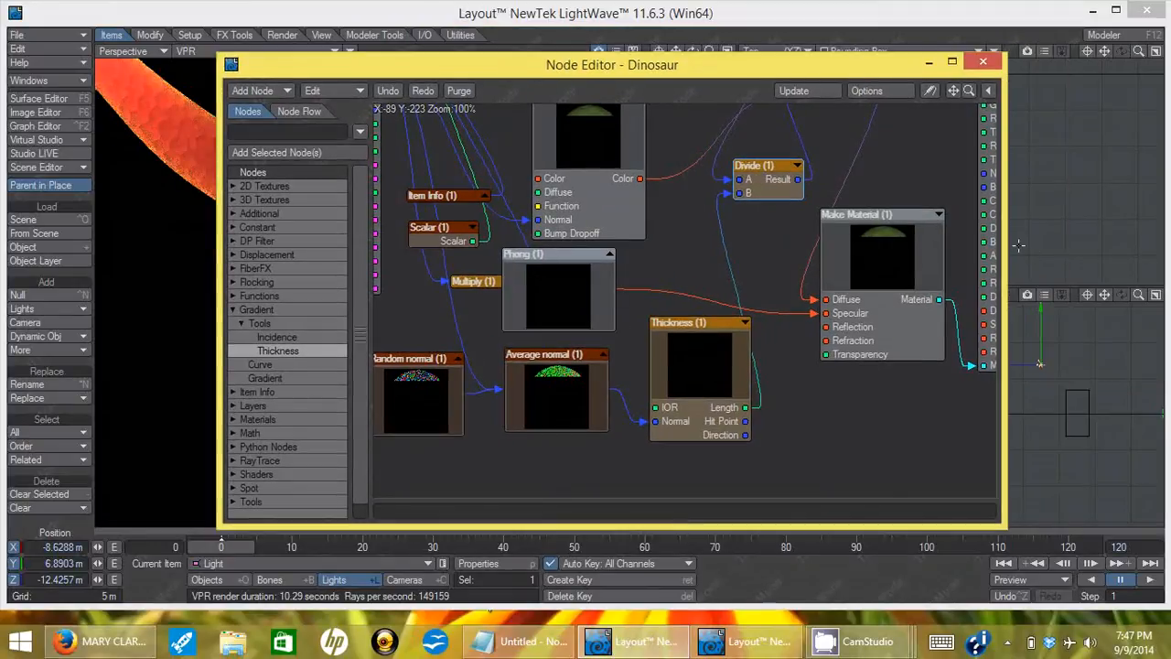
{"action": "left_click_drag", "start_coordinate": [1006, 240], "coordinate": [1105, 240]}
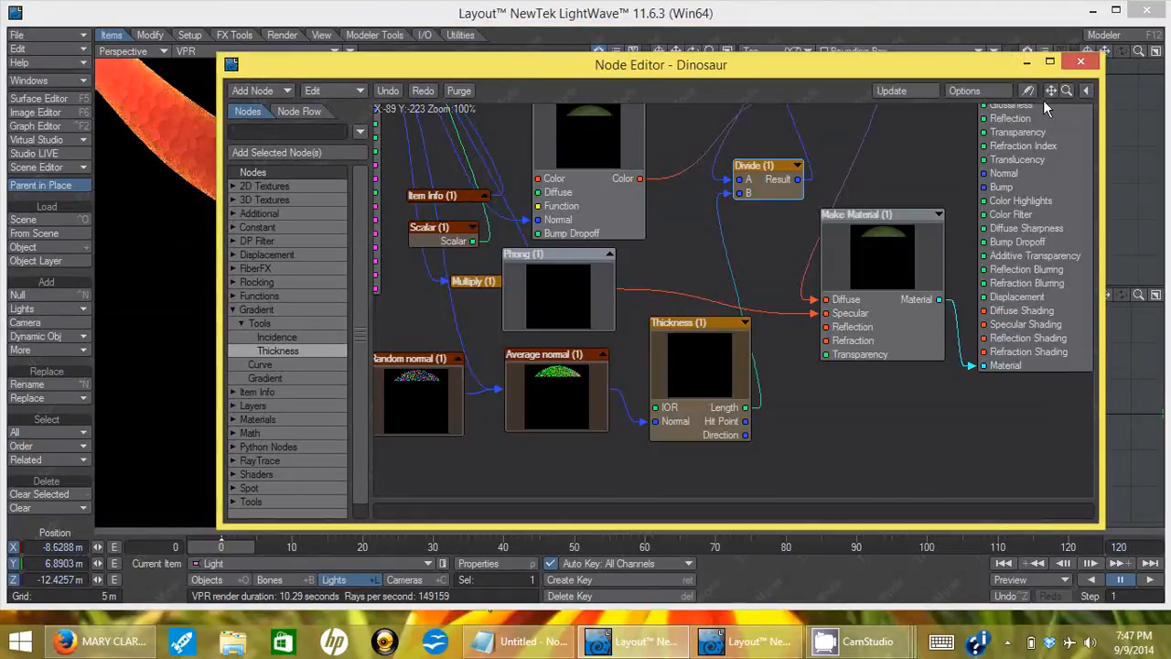
{"action": "left_click_drag", "start_coordinate": [1051, 90], "coordinate": [1000, 364]}
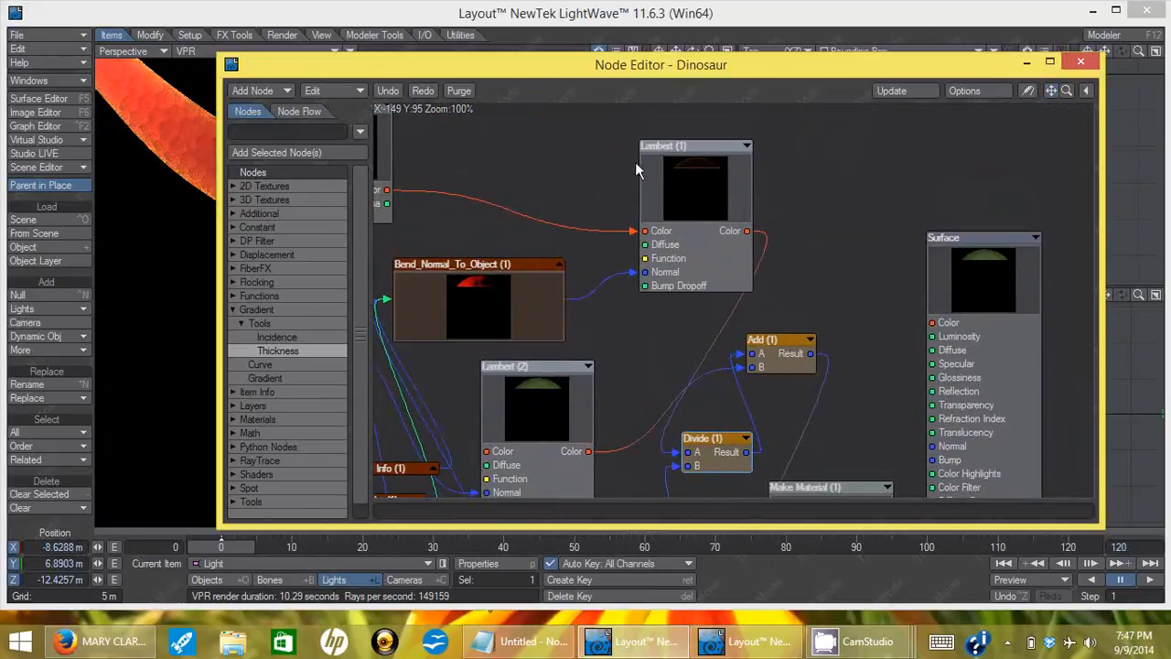
{"action": "left_click_drag", "start_coordinate": [696, 145], "coordinate": [627, 128]}
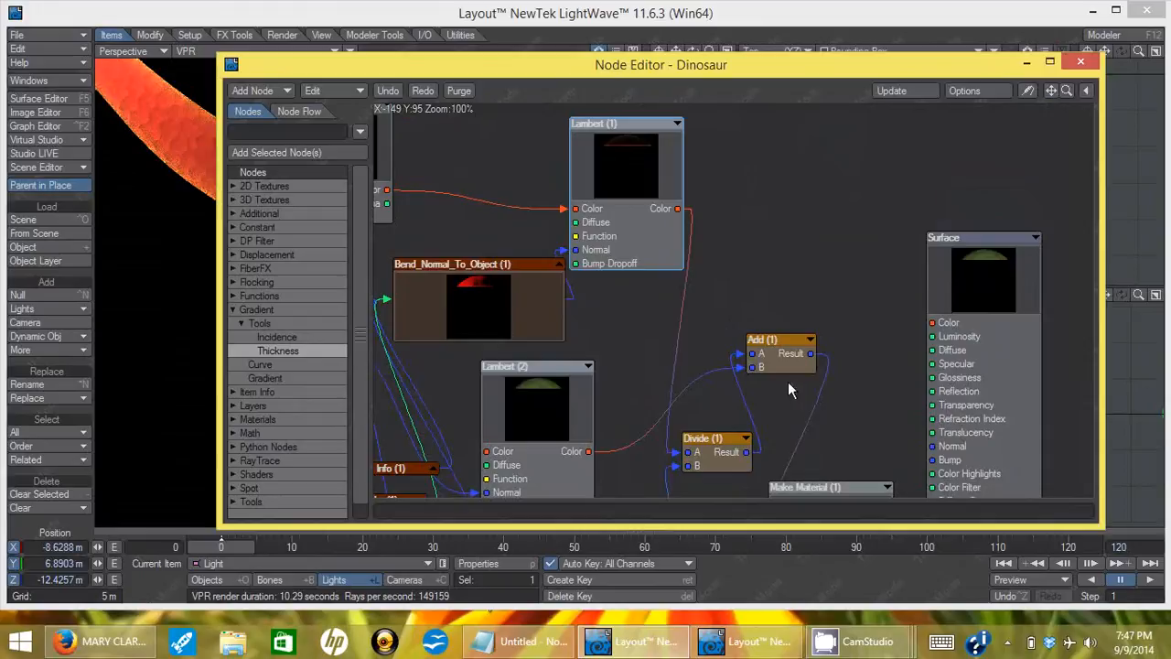
{"action": "left_click_drag", "start_coordinate": [789, 346], "coordinate": [803, 320]}
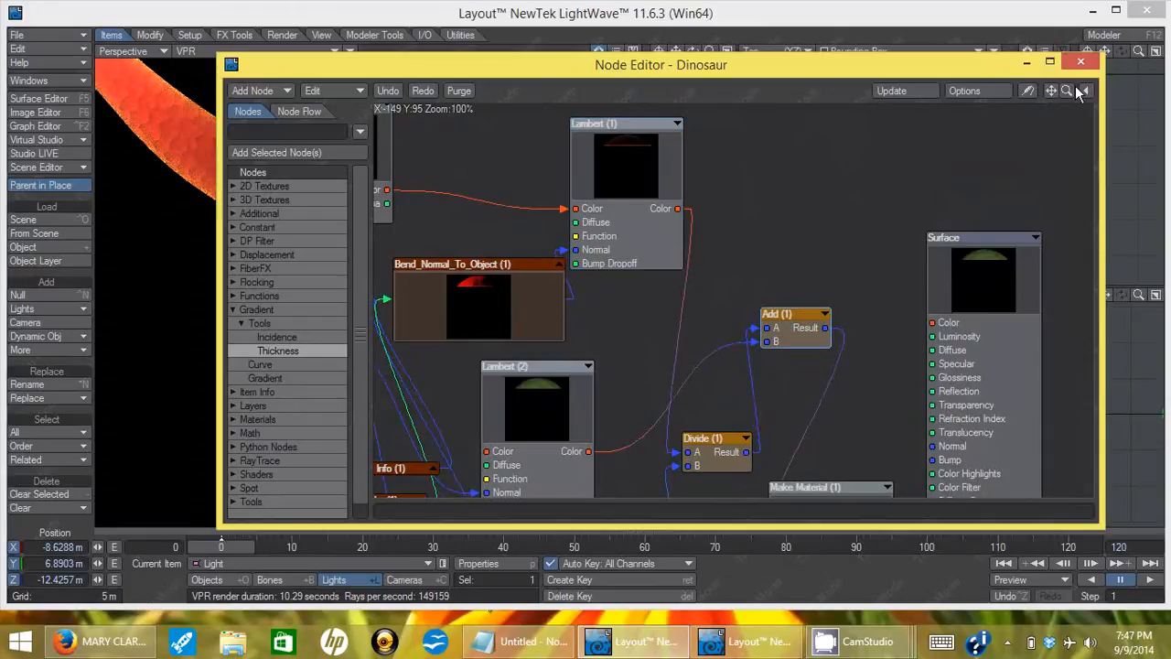
{"action": "mouse_move", "coordinate": [438, 222]}
{"action": "left_mouse_down", "text": "alt"}
{"action": "mouse_move", "coordinate": [451, 44]}
{"action": "mouse_move", "coordinate": [479, 128]}
{"action": "mouse_move", "coordinate": [461, 234]}
{"action": "mouse_move", "coordinate": [461, 217]}
{"action": "left_mouse_up", "text": "alt"}
Inspect the settings of the Lambert (1) and Lambert (2) shader nodes.
{"action": "double_click", "coordinate": [700, 191]}
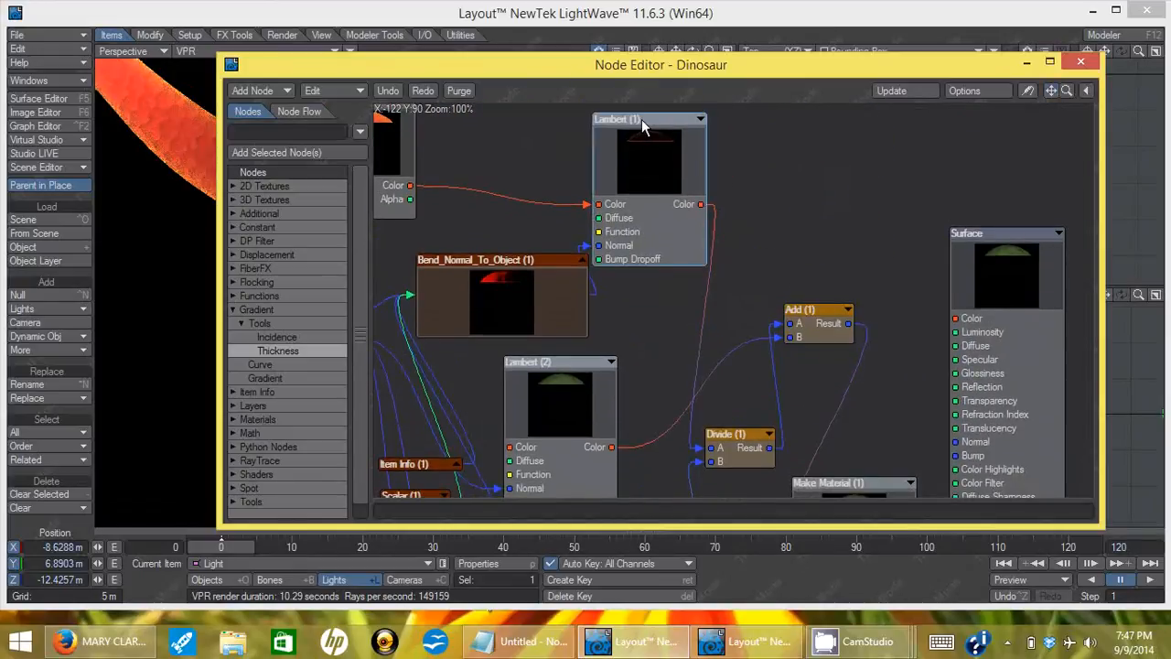
{"action": "left_click", "coordinate": [868, 8]}
{"action": "double_click", "coordinate": [562, 363]}
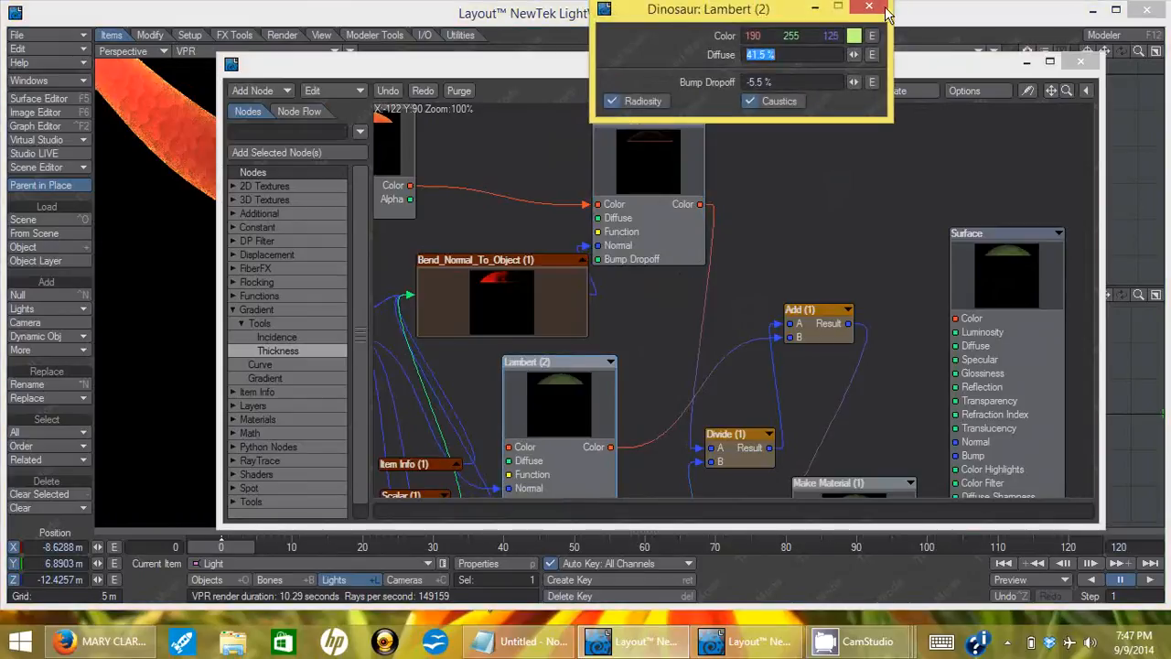
{"action": "left_click", "coordinate": [878, 8]}
Bring the Gradient (1) node fully into view, inspect its color keys, and shift Lambert (1) slightly away from it.
{"action": "left_click_drag", "start_coordinate": [392, 146], "coordinate": [475, 160]}
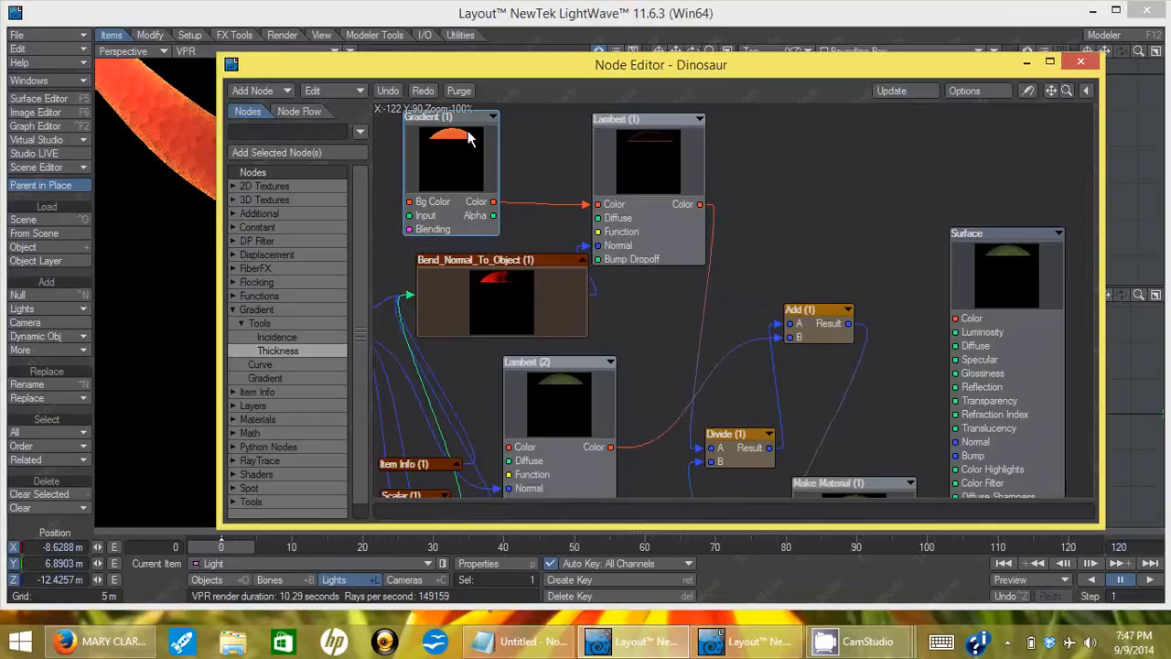
{"action": "double_click", "coordinate": [453, 142]}
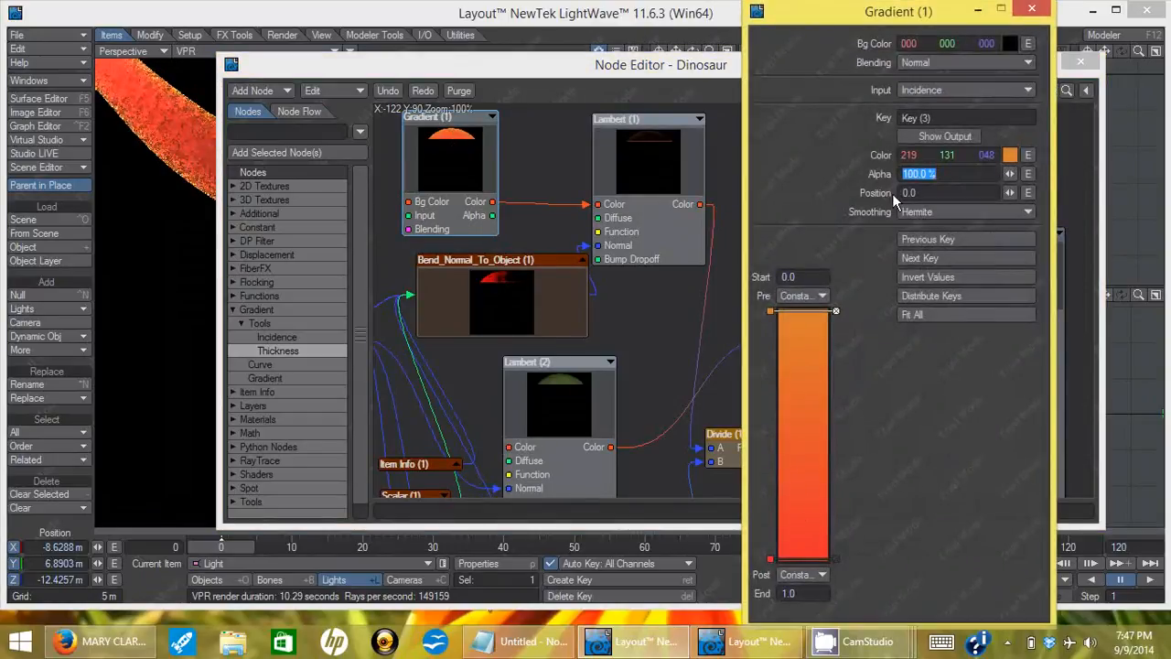
{"action": "left_click", "coordinate": [1032, 9]}
{"action": "left_click_drag", "start_coordinate": [635, 128], "coordinate": [658, 130]}
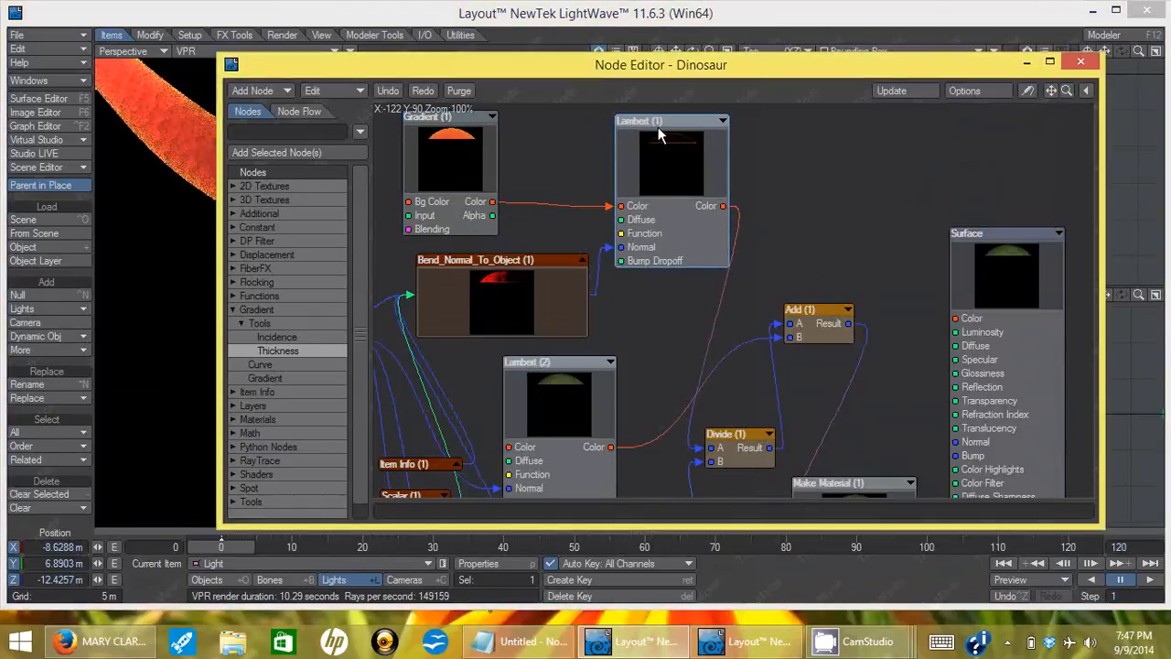
{"action": "left_click", "coordinate": [572, 368]}
Uncover the viewports and move the light around the dinosaur in the Top view, ending at about X 4.04 m, Z -9.82 m.
{"action": "left_click_drag", "start_coordinate": [366, 64], "coordinate": [637, 203]}
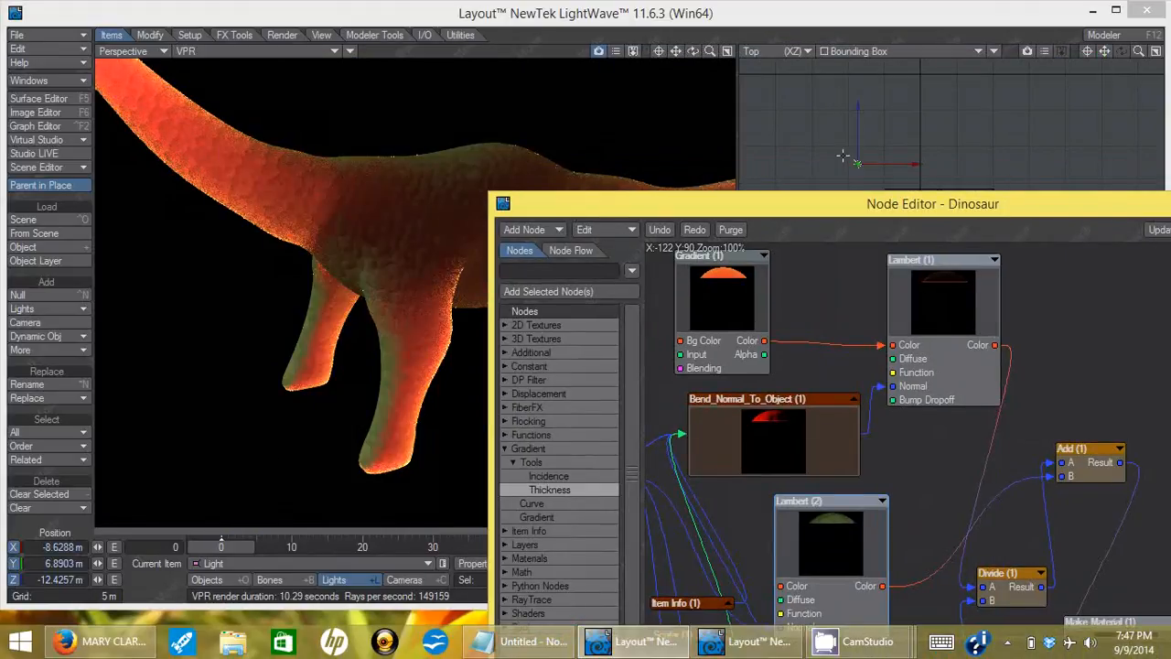
{"action": "left_click_drag", "start_coordinate": [843, 156], "coordinate": [887, 137]}
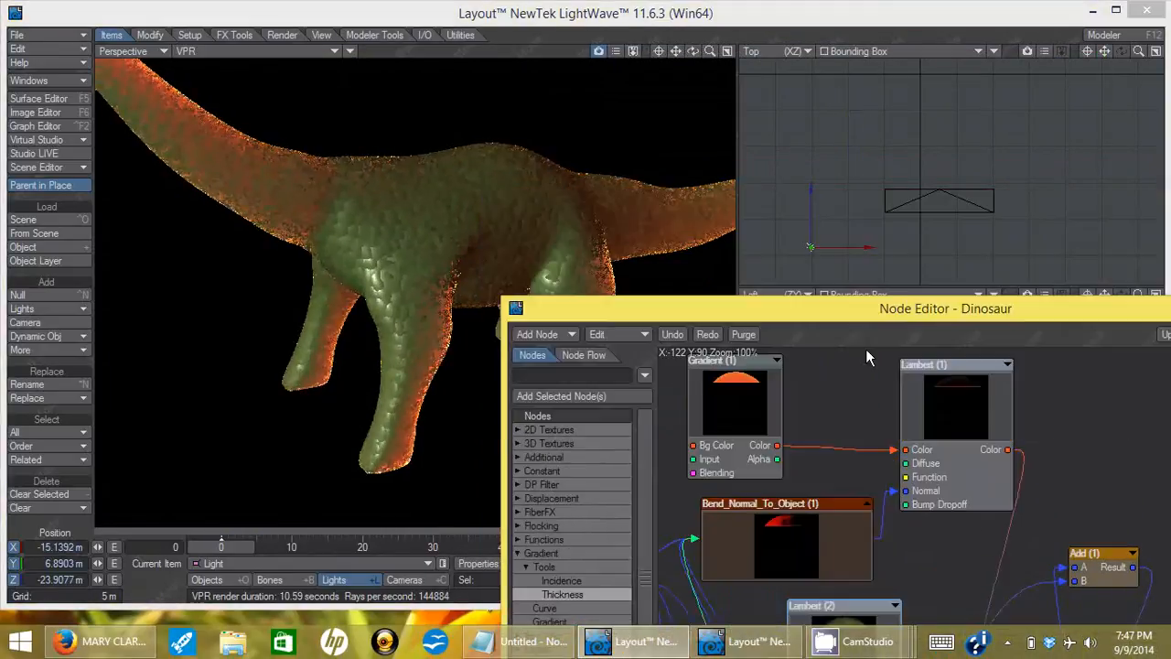
{"action": "left_click_drag", "start_coordinate": [865, 348], "coordinate": [885, 419]}
{"action": "left_click_drag", "start_coordinate": [859, 247], "coordinate": [930, 247]}
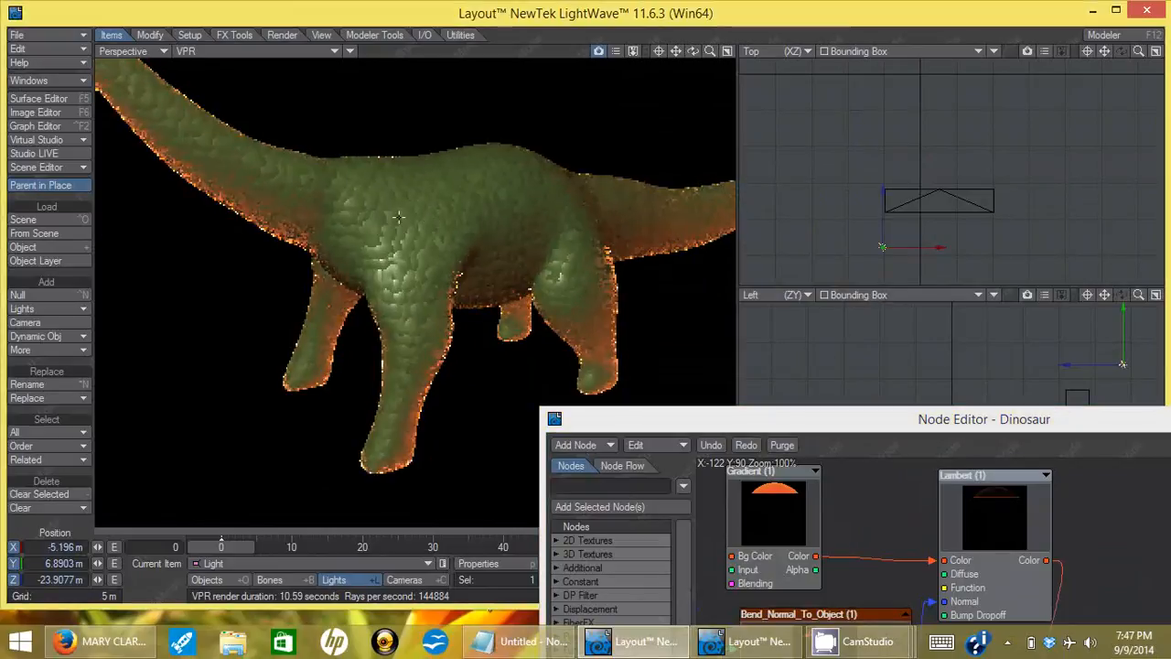
{"action": "left_click_drag", "start_coordinate": [883, 247], "coordinate": [948, 145]}
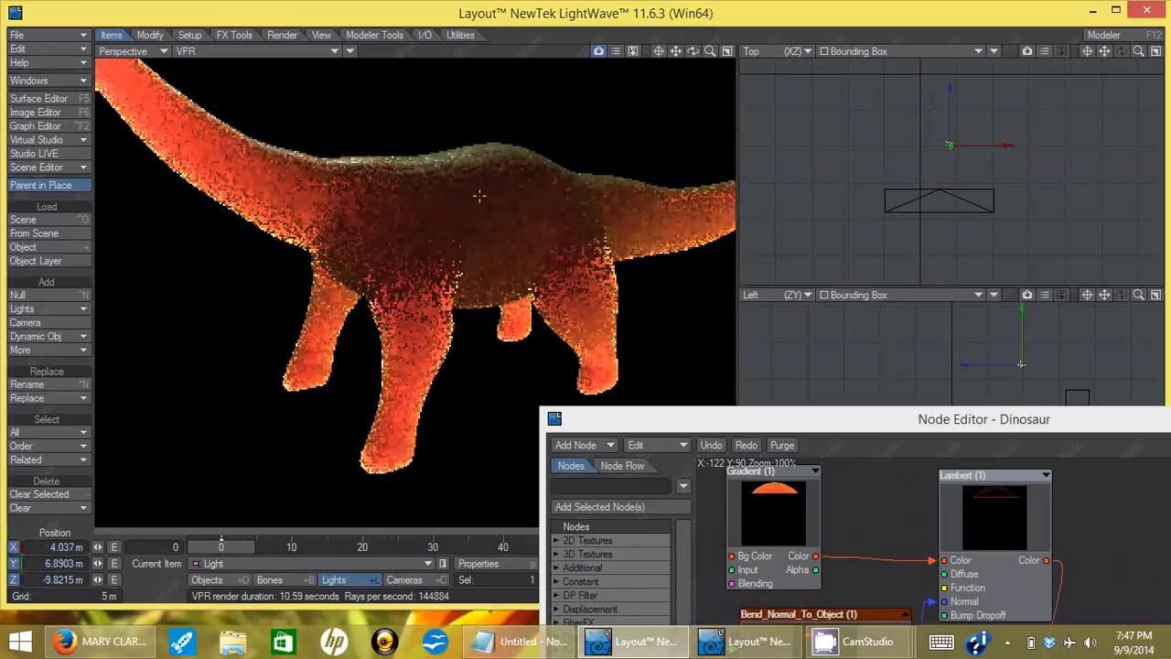
Bring the node editor back, enlarge it, and move the Make Material (1) node closer to the Surface node.
{"action": "left_click_drag", "start_coordinate": [815, 428], "coordinate": [450, 51]}
{"action": "left_click_drag", "start_coordinate": [1058, 502], "coordinate": [1162, 601]}
{"action": "left_click_drag", "start_coordinate": [772, 457], "coordinate": [800, 423]}
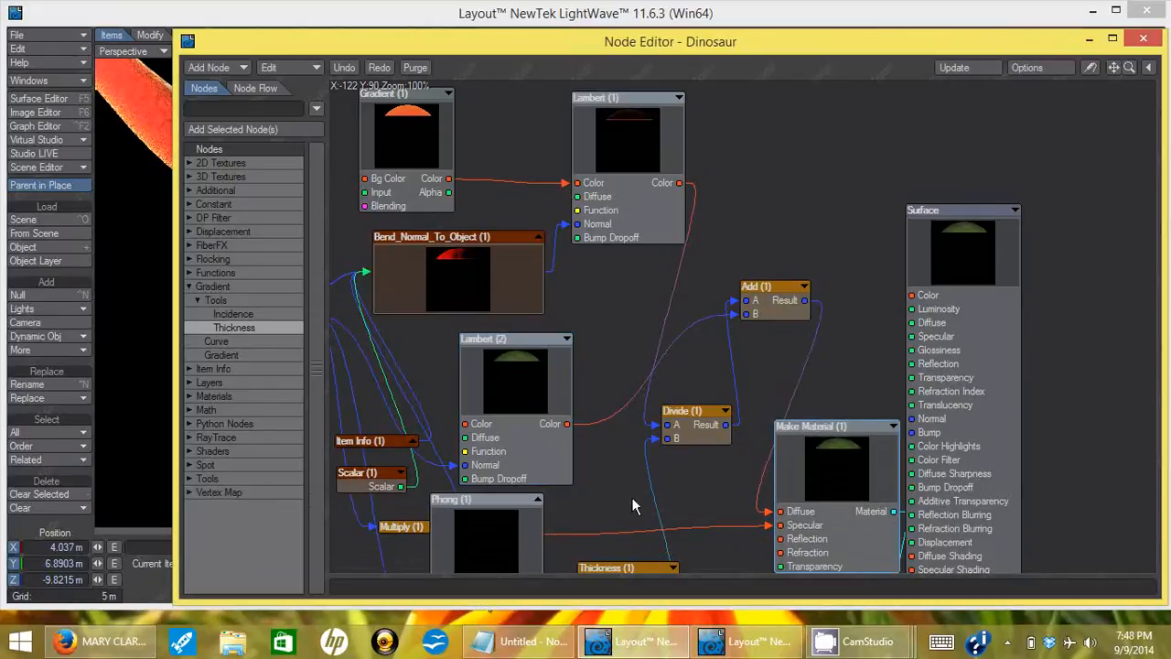
Place the Thickness (1) node beside Divide (1) and inspect its Refraction Index.
{"action": "left_click_drag", "start_coordinate": [618, 566], "coordinate": [616, 422]}
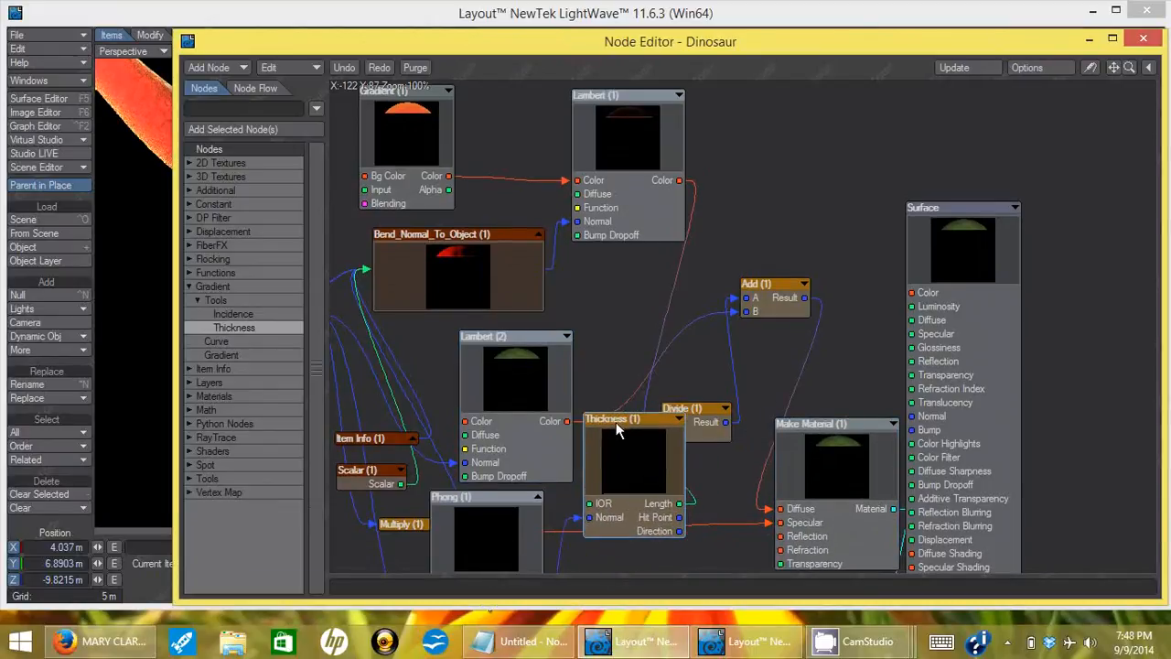
{"action": "double_click", "coordinate": [637, 472]}
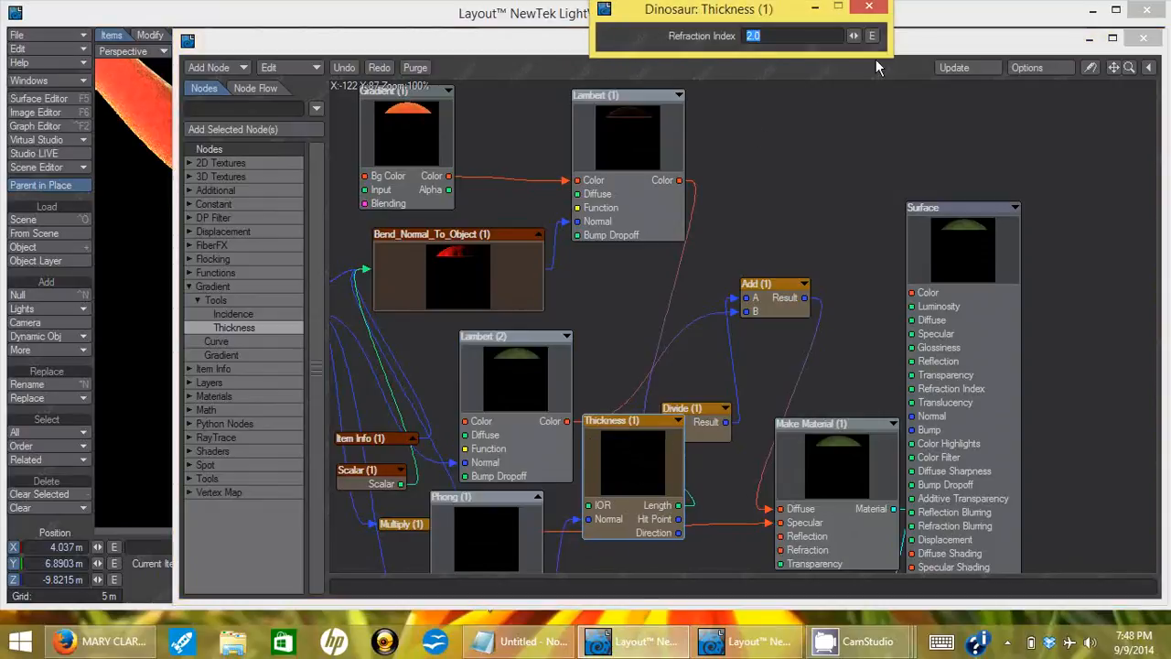
{"action": "left_click", "coordinate": [874, 7]}
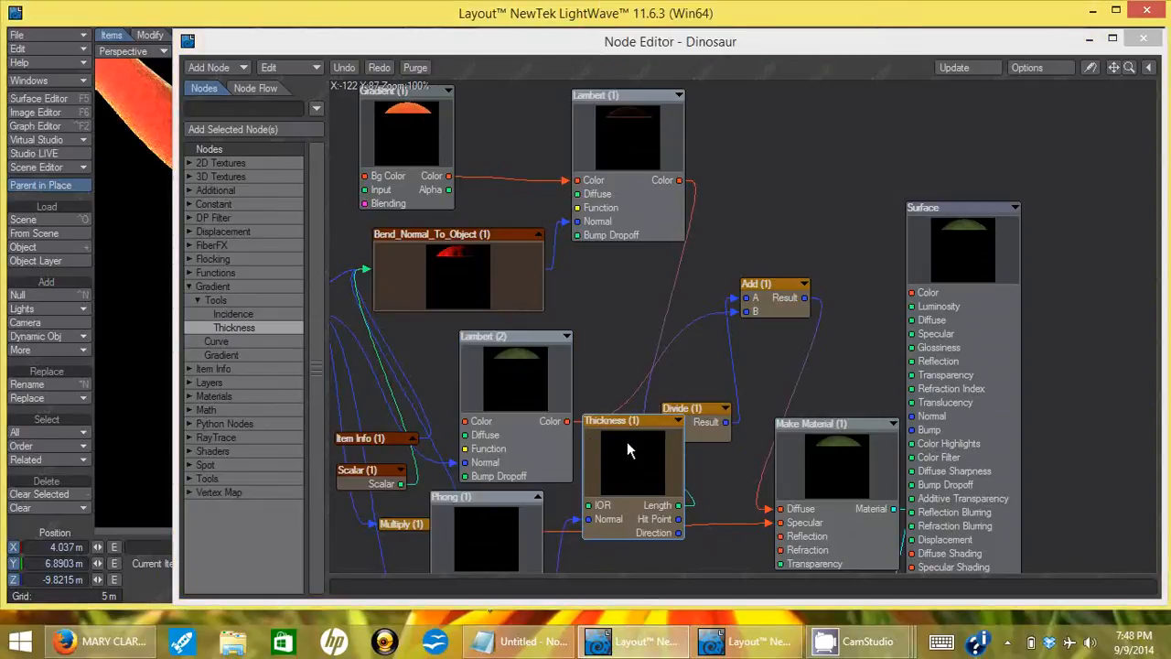
{"action": "left_click_drag", "start_coordinate": [627, 440], "coordinate": [585, 435]}
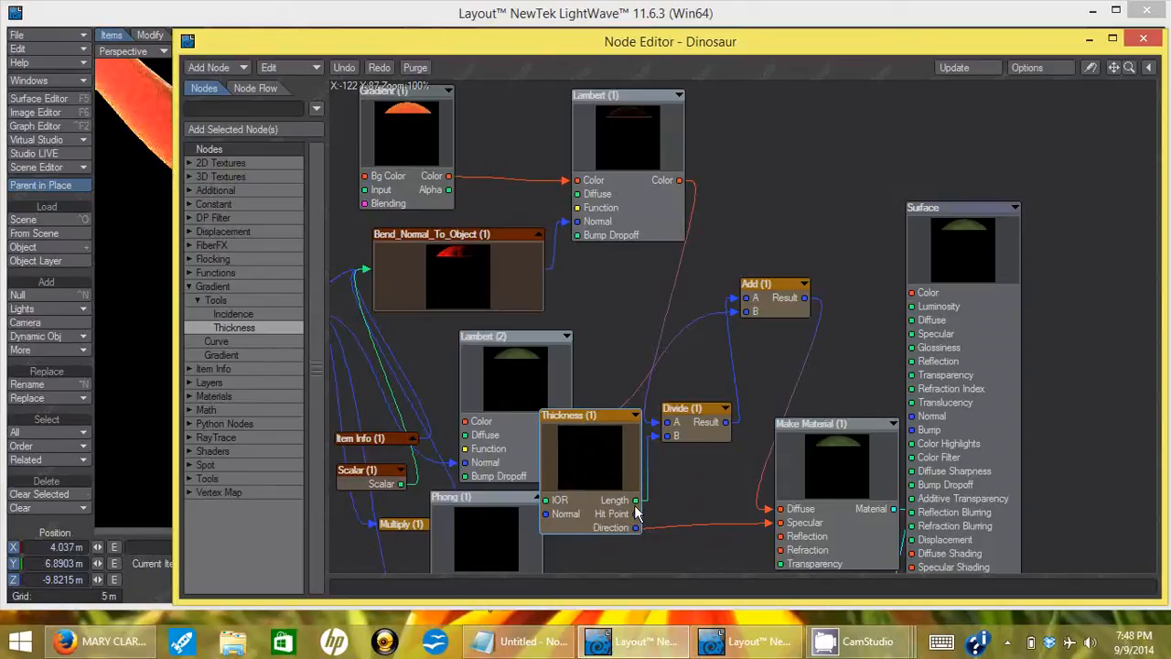
Check the render, then maximize the node editor and reposition the Phong (1) and Average normal (1) nodes.
{"action": "left_click_drag", "start_coordinate": [276, 54], "coordinate": [666, 66]}
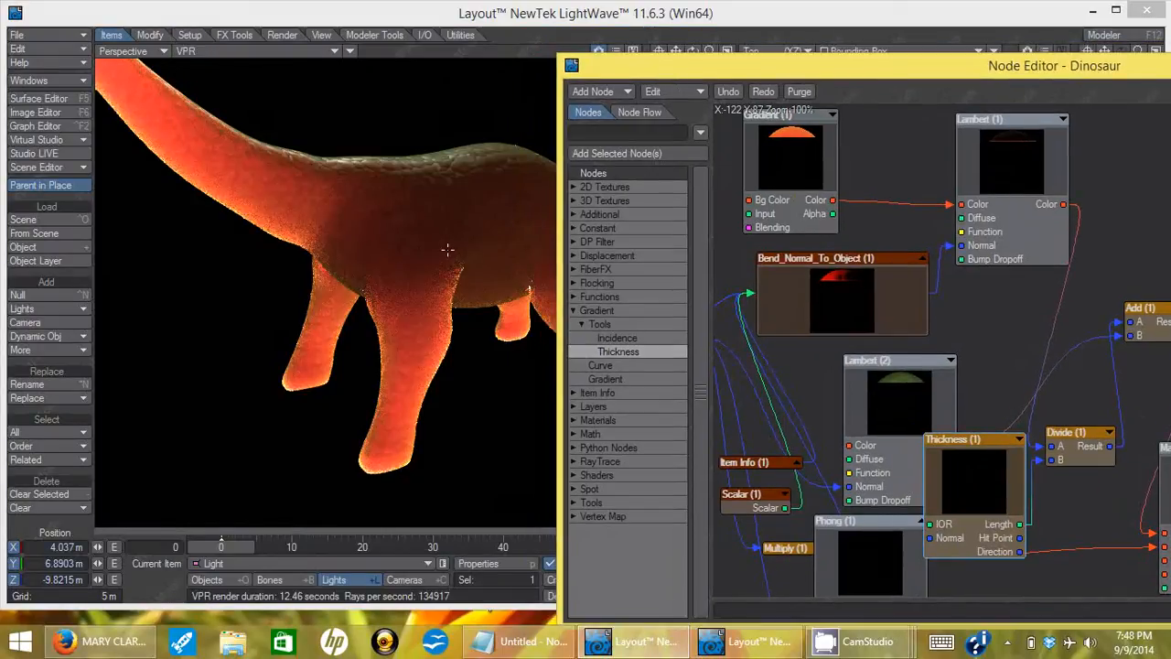
{"action": "left_click_drag", "start_coordinate": [873, 520], "coordinate": [865, 503]}
{"action": "left_click_drag", "start_coordinate": [912, 73], "coordinate": [718, 2]}
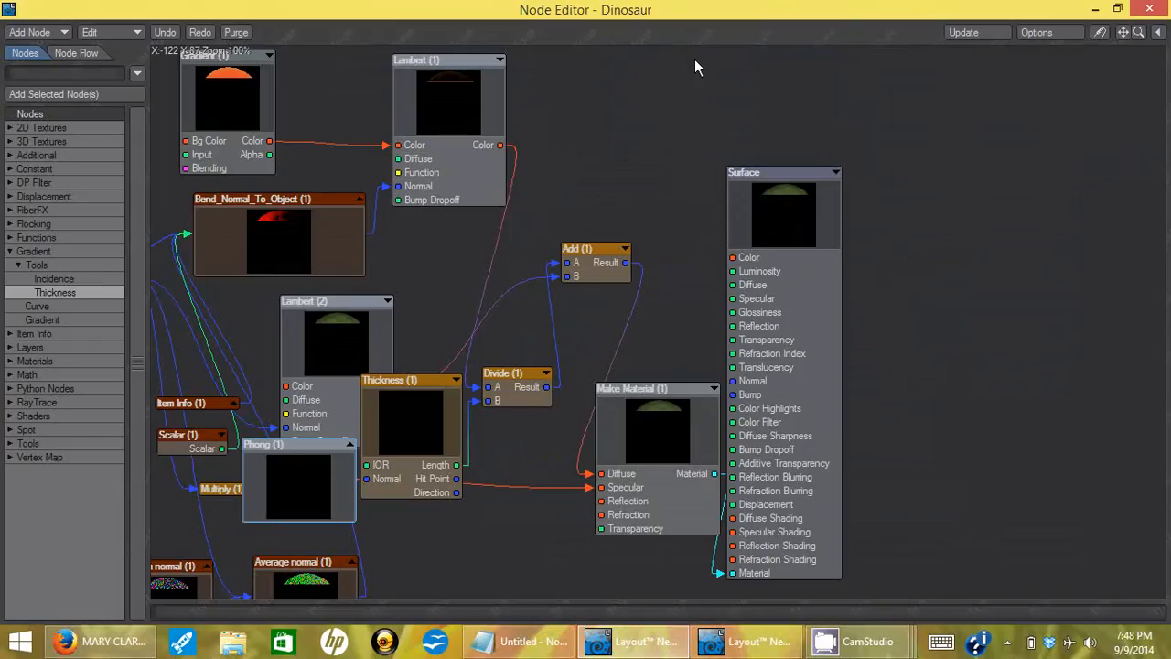
{"action": "left_click_drag", "start_coordinate": [1122, 32], "coordinate": [1170, 0]}
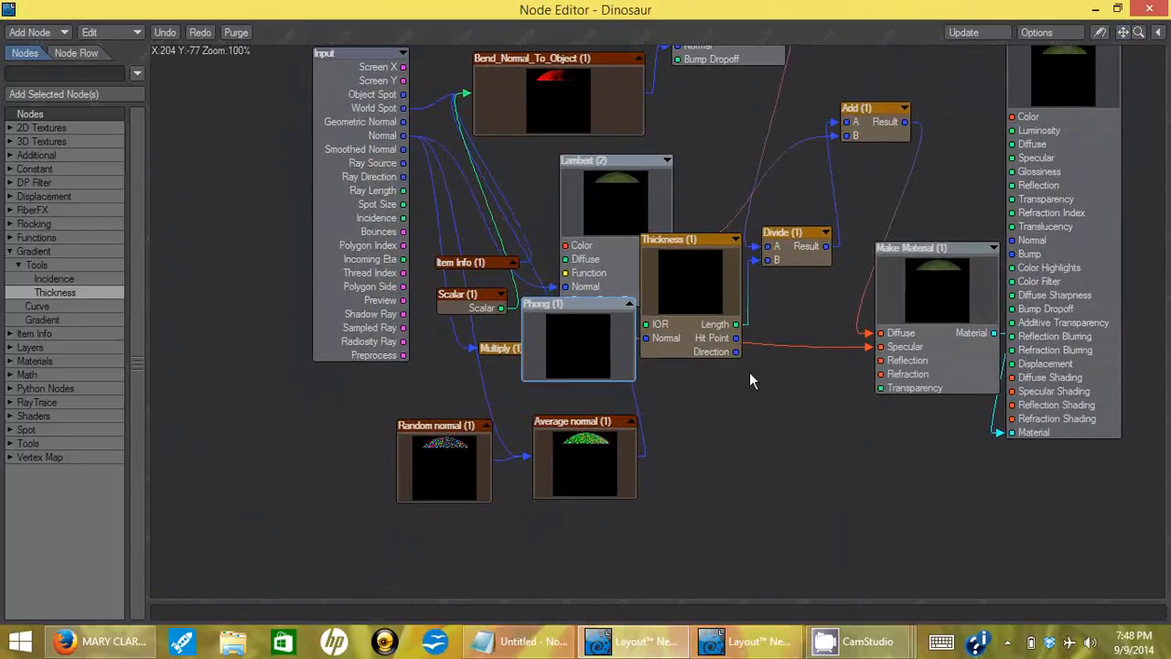
{"action": "left_click_drag", "start_coordinate": [568, 422], "coordinate": [580, 448]}
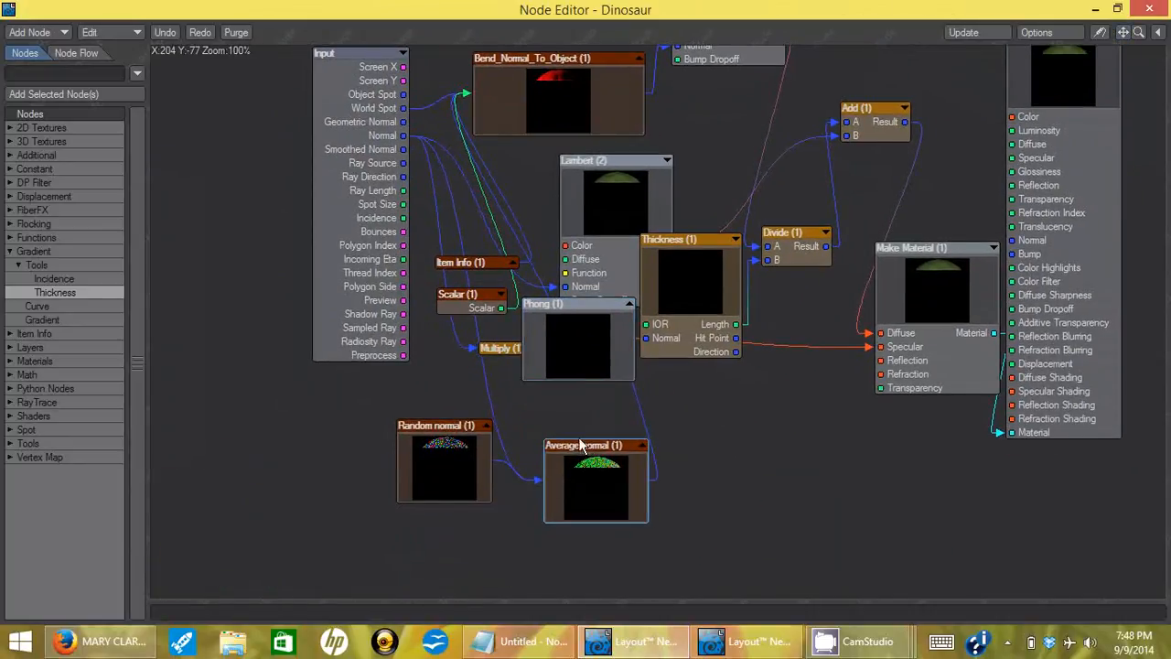
Connect the Input node's Normal output straight to Thickness (1)'s Normal input and examine the effect in the render.
{"action": "left_click_drag", "start_coordinate": [403, 136], "coordinate": [656, 347]}
{"action": "double_click", "coordinate": [688, 10]}
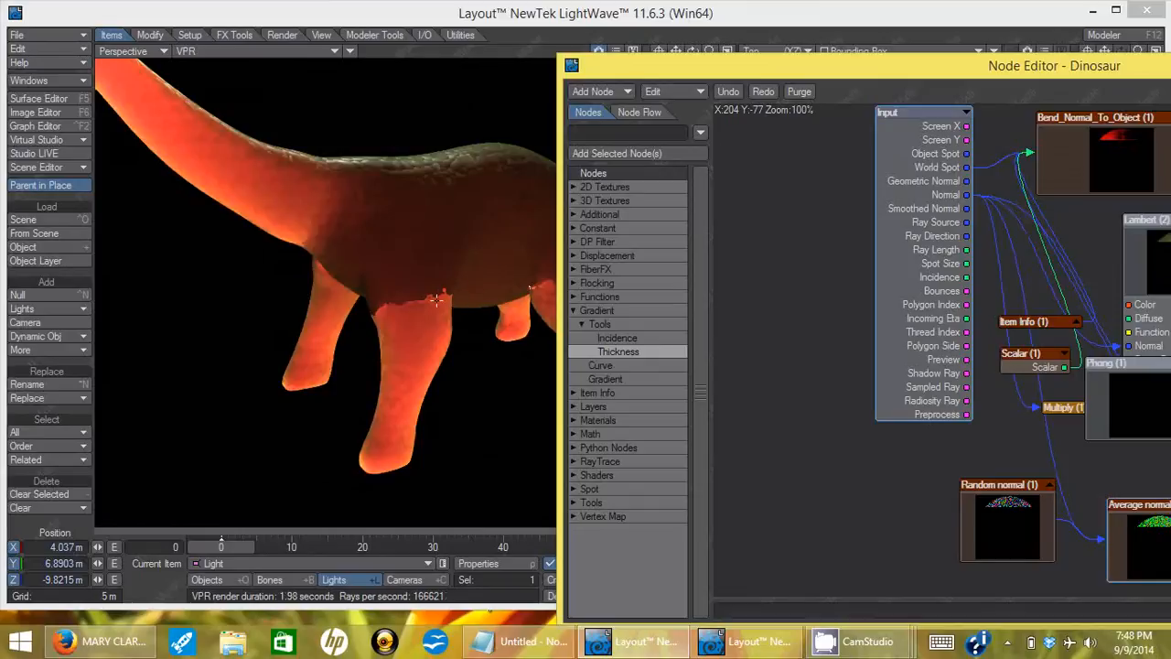
{"action": "left_click_drag", "start_coordinate": [726, 65], "coordinate": [890, 86]}
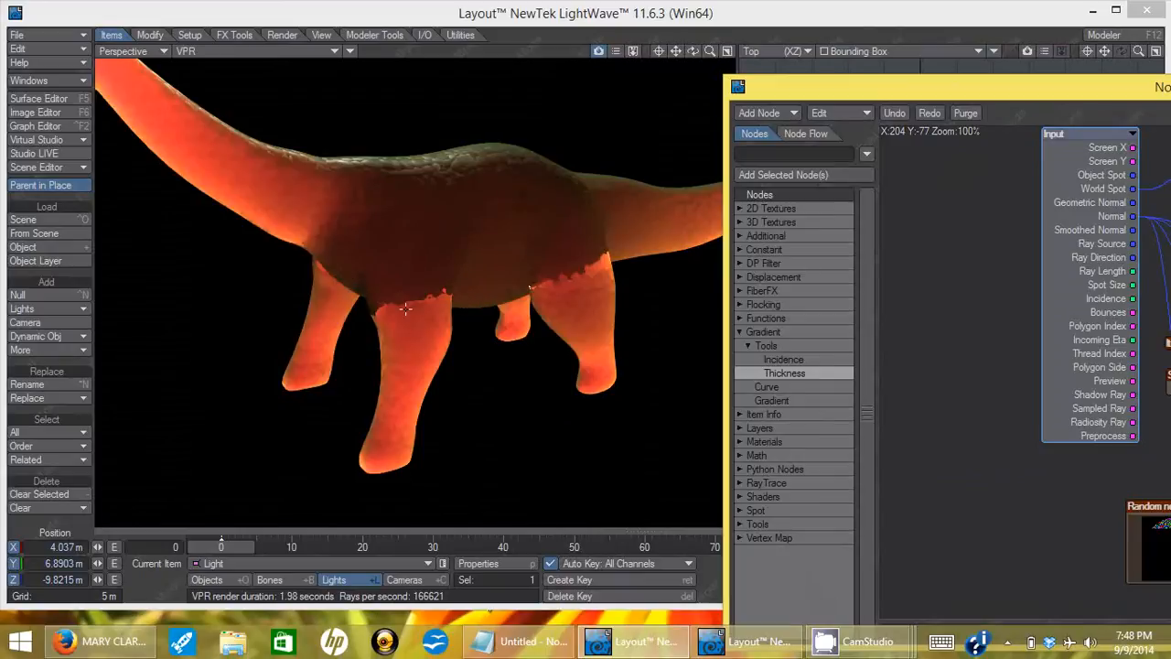
Move Phong (1) aside, expand Average normal (1), connect its Result to Thickness (1)'s Normal input, and uncover the render.
{"action": "left_click_drag", "start_coordinate": [795, 92], "coordinate": [346, 33]}
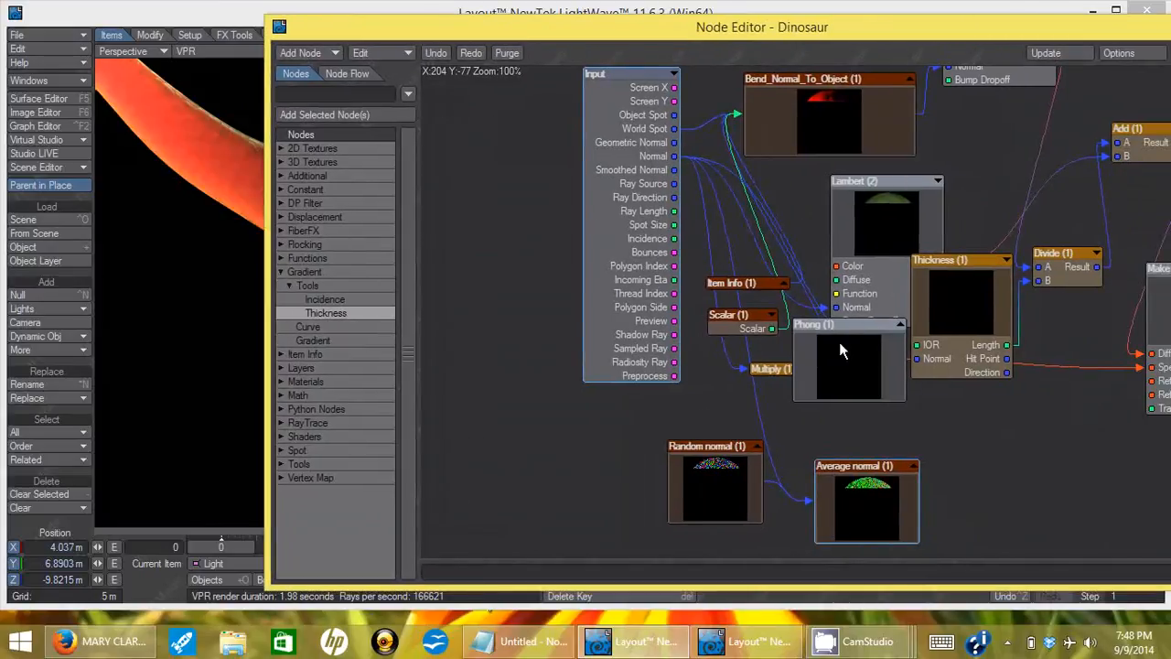
{"action": "left_click_drag", "start_coordinate": [839, 344], "coordinate": [705, 349]}
{"action": "left_click", "coordinate": [913, 466]}
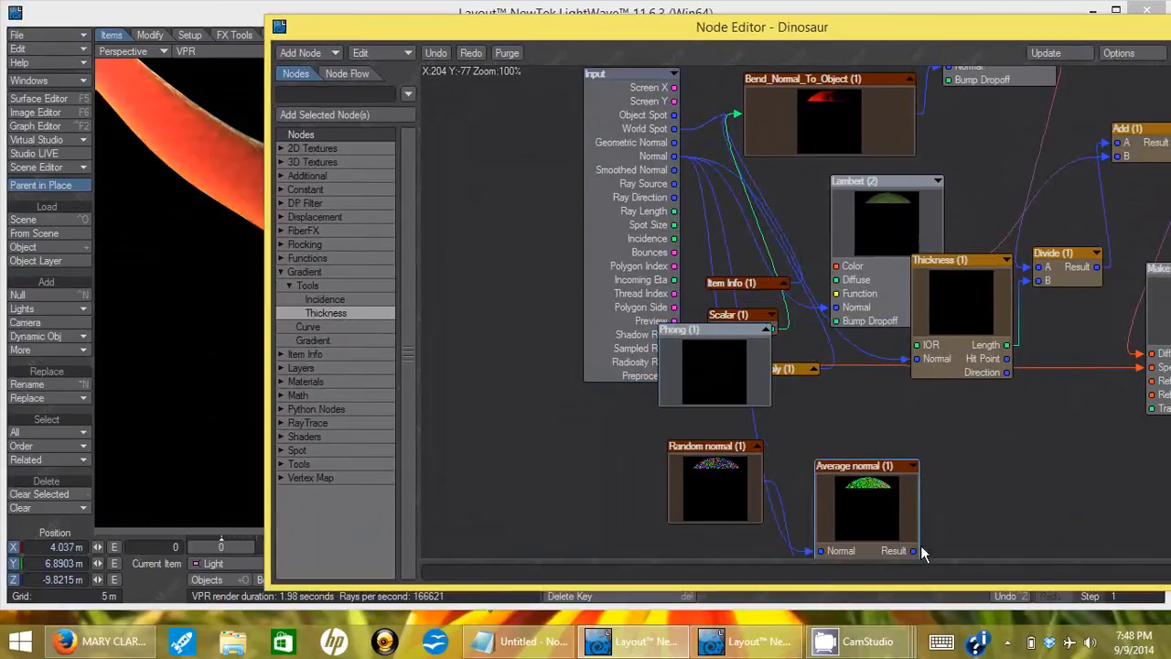
{"action": "left_click_drag", "start_coordinate": [913, 551], "coordinate": [913, 362]}
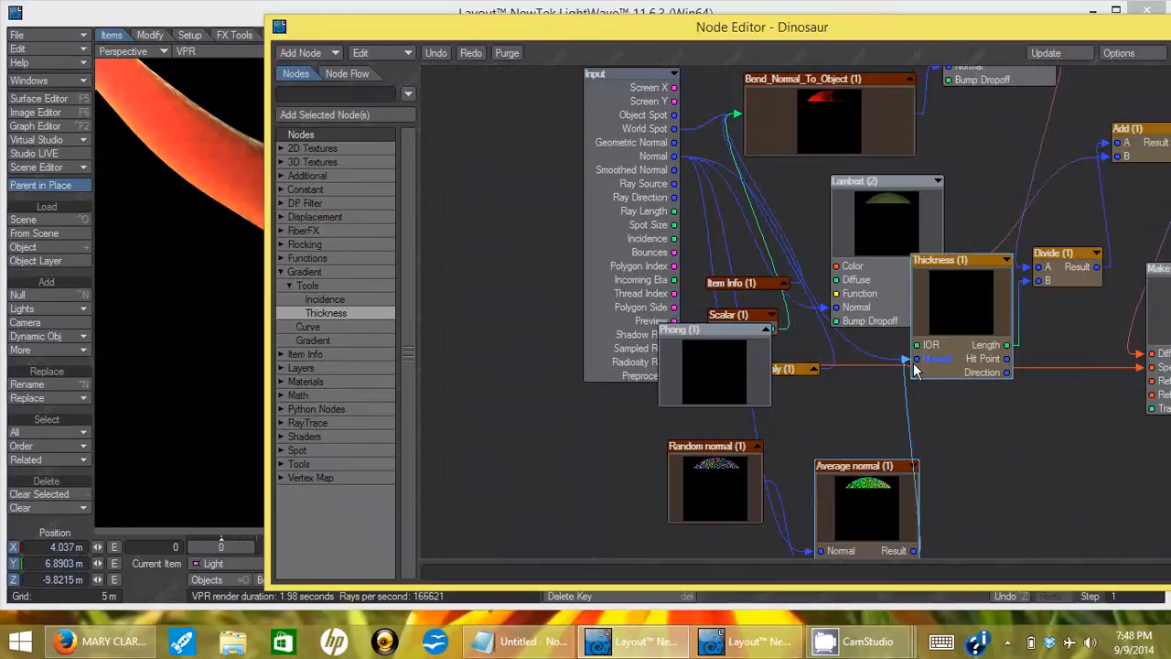
{"action": "left_click_drag", "start_coordinate": [528, 35], "coordinate": [906, 61]}
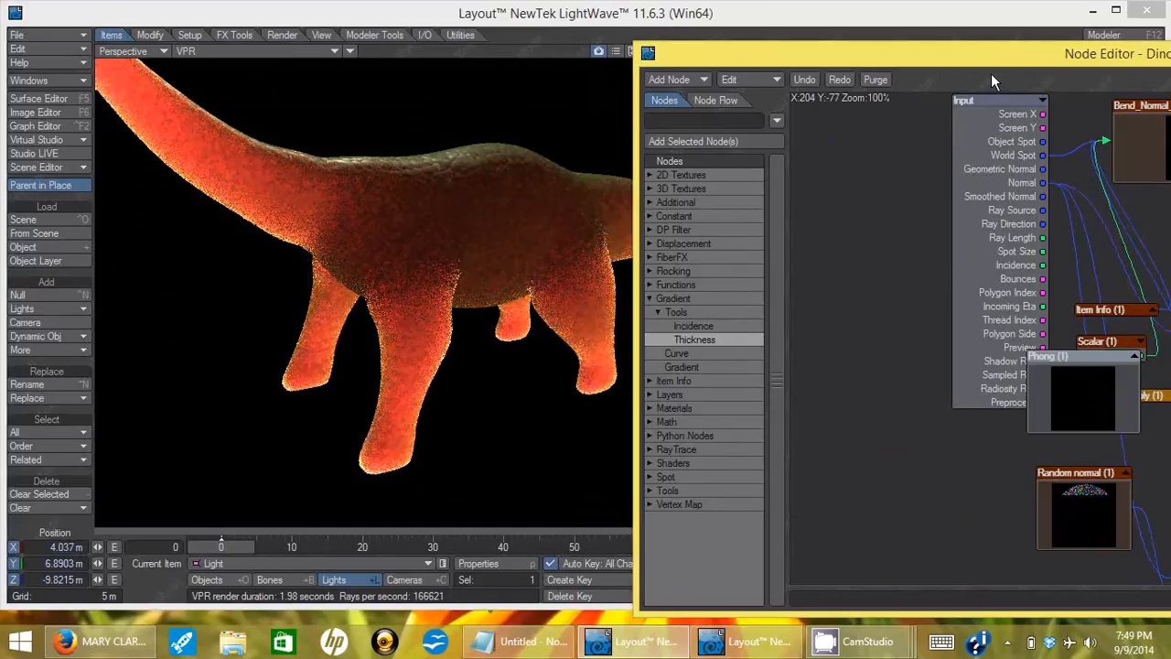
Bring the node editor back, move Thickness (1) below Lambert (2), and review the network up to the Gradient and Lambert (1) nodes.
{"action": "left_click_drag", "start_coordinate": [996, 64], "coordinate": [404, 151]}
{"action": "left_click_drag", "start_coordinate": [729, 378], "coordinate": [701, 464]}
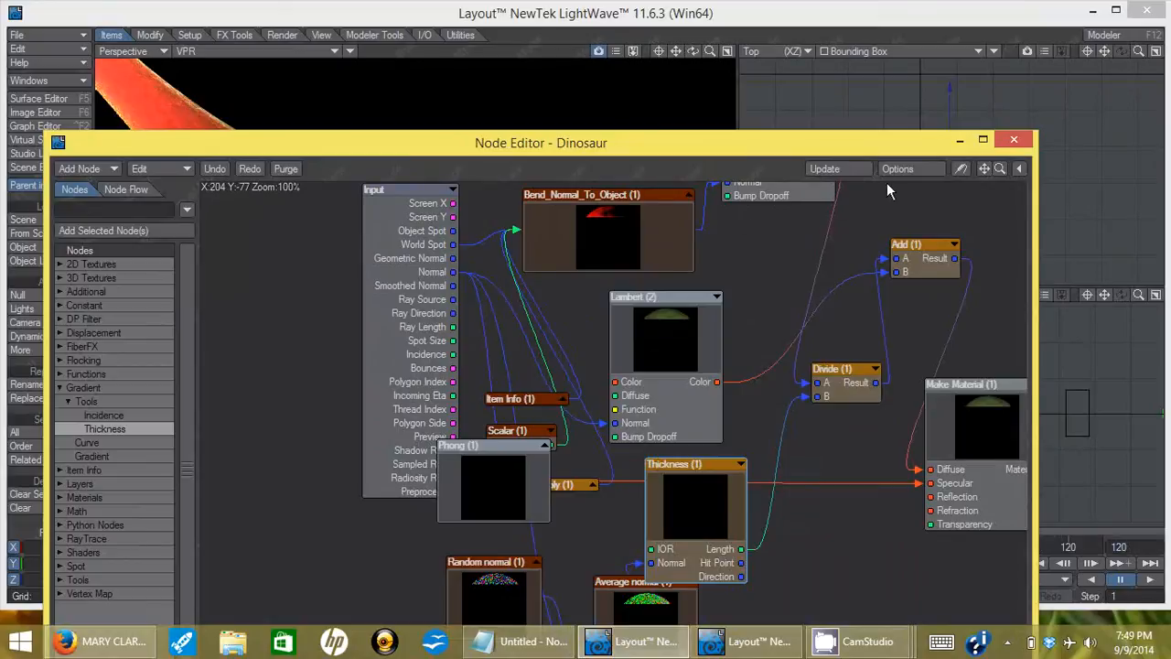
{"action": "left_click_drag", "start_coordinate": [984, 168], "coordinate": [964, 319]}
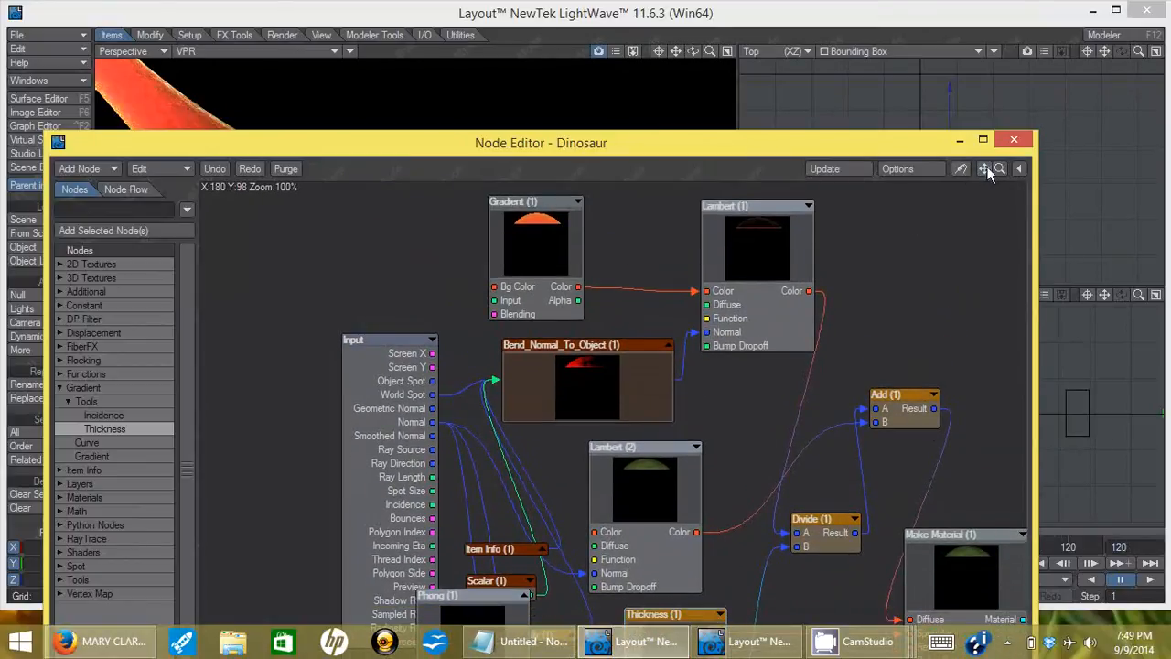
{"action": "left_click_drag", "start_coordinate": [988, 168], "coordinate": [999, 22]}
{"action": "left_click", "coordinate": [647, 309]}
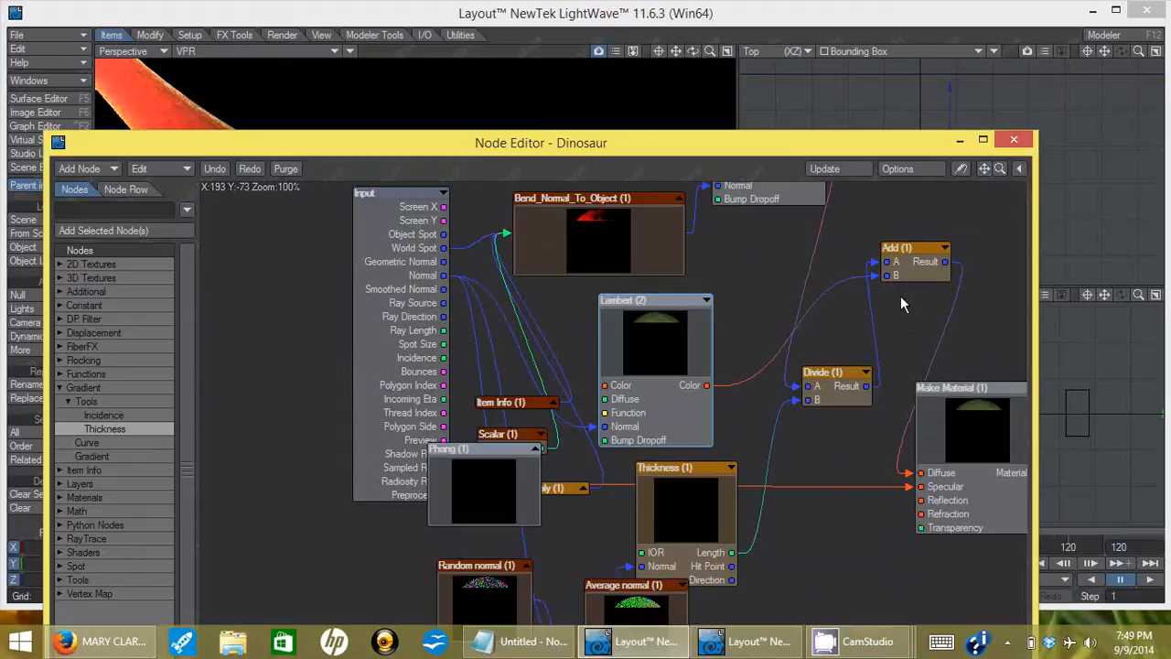
Move the node editor off the VPR view to examine the final render, and close the editor.
{"action": "left_click_drag", "start_coordinate": [796, 143], "coordinate": [1170, 73]}
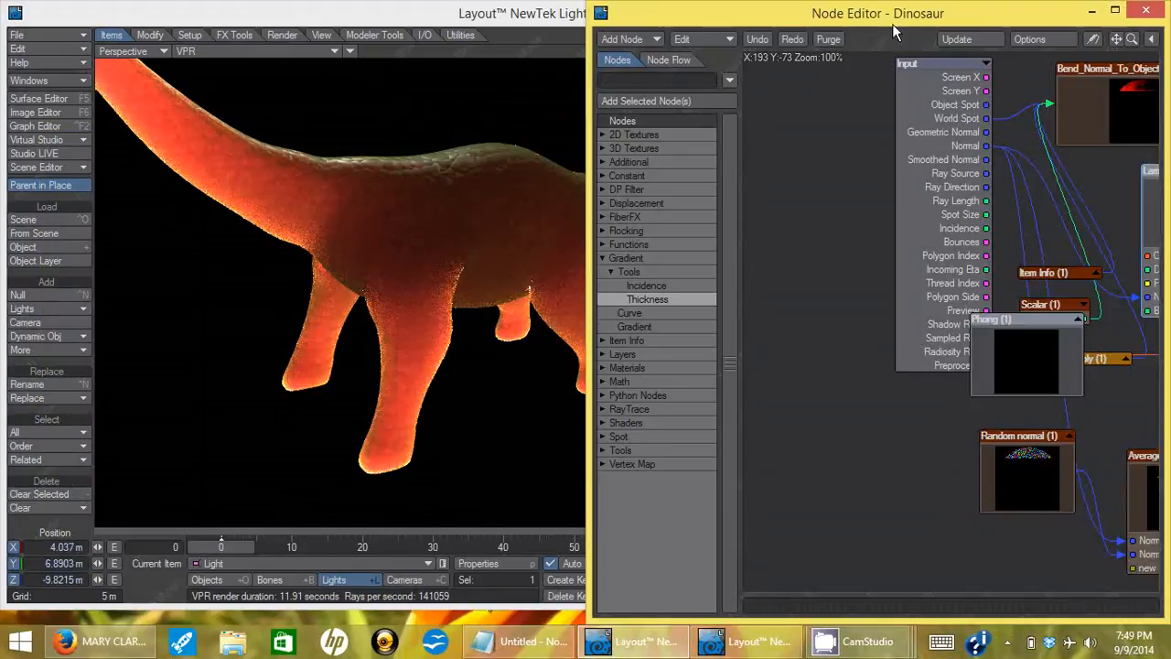
{"action": "left_click_drag", "start_coordinate": [957, 20], "coordinate": [942, 449]}
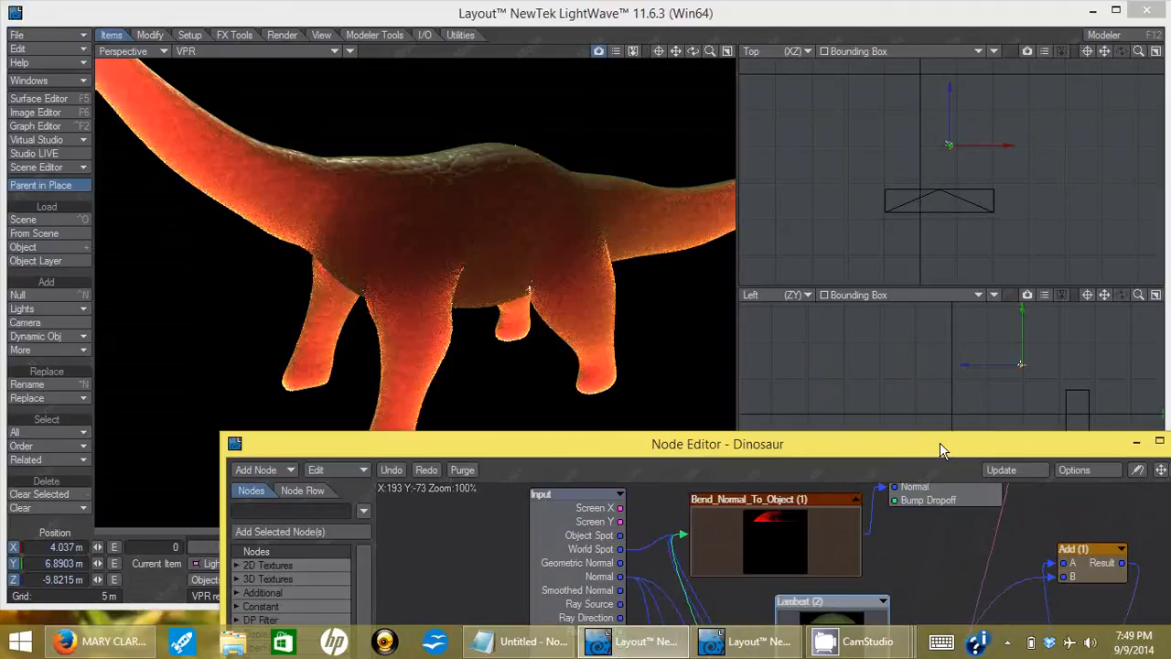
{"action": "left_click_drag", "start_coordinate": [885, 443], "coordinate": [1010, 421]}
{"action": "left_click_drag", "start_coordinate": [638, 420], "coordinate": [836, 387]}
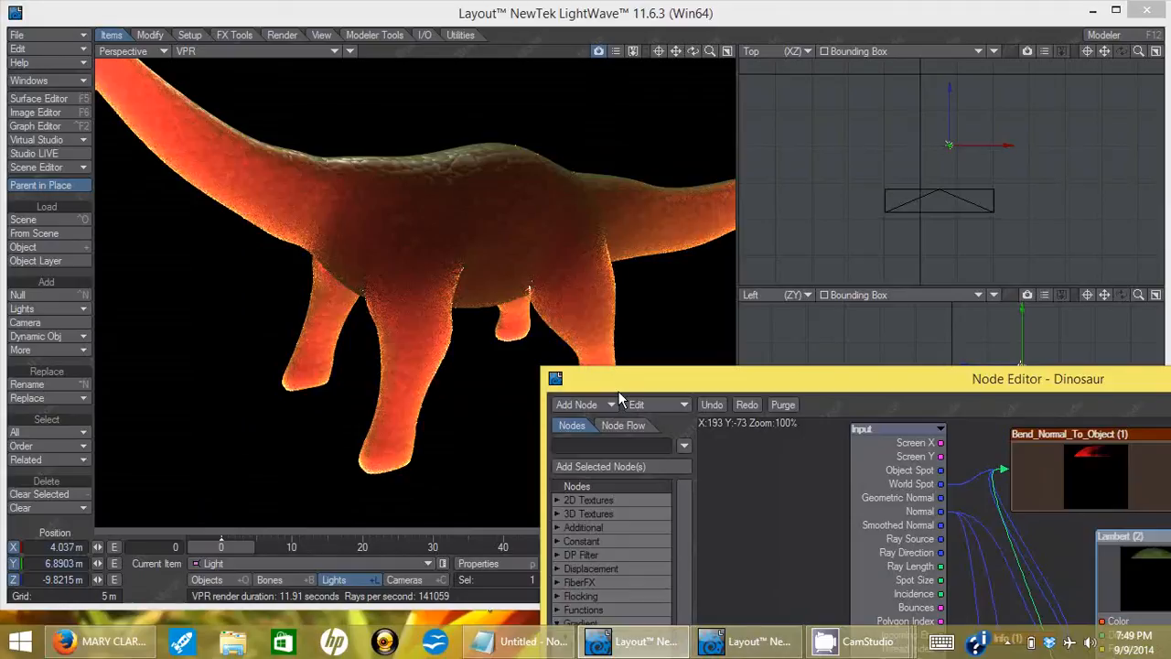
{"action": "left_click", "coordinate": [555, 378]}
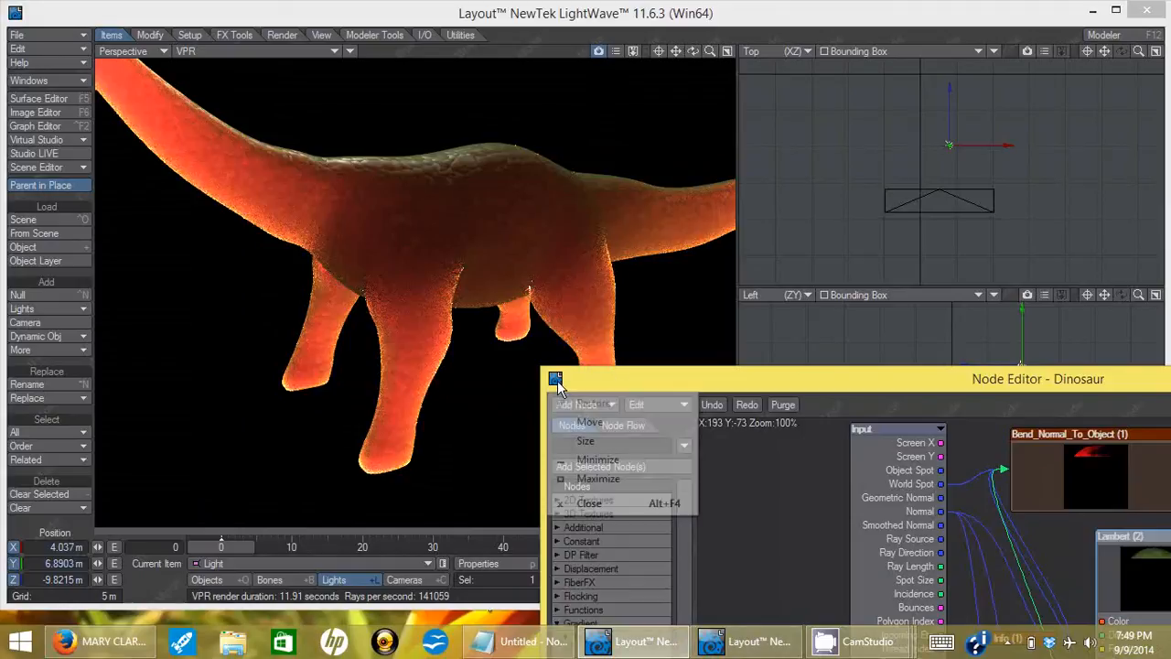
{"action": "double_click", "coordinate": [557, 381]}
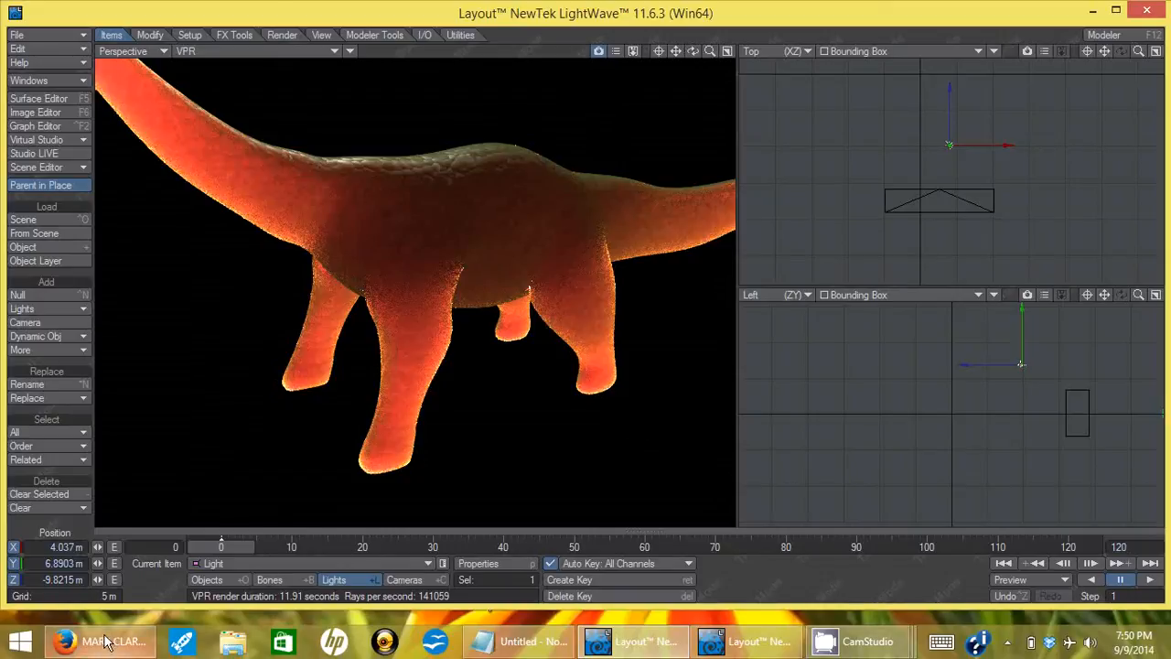
{"action": "mouse_move", "coordinate": [110, 645]}
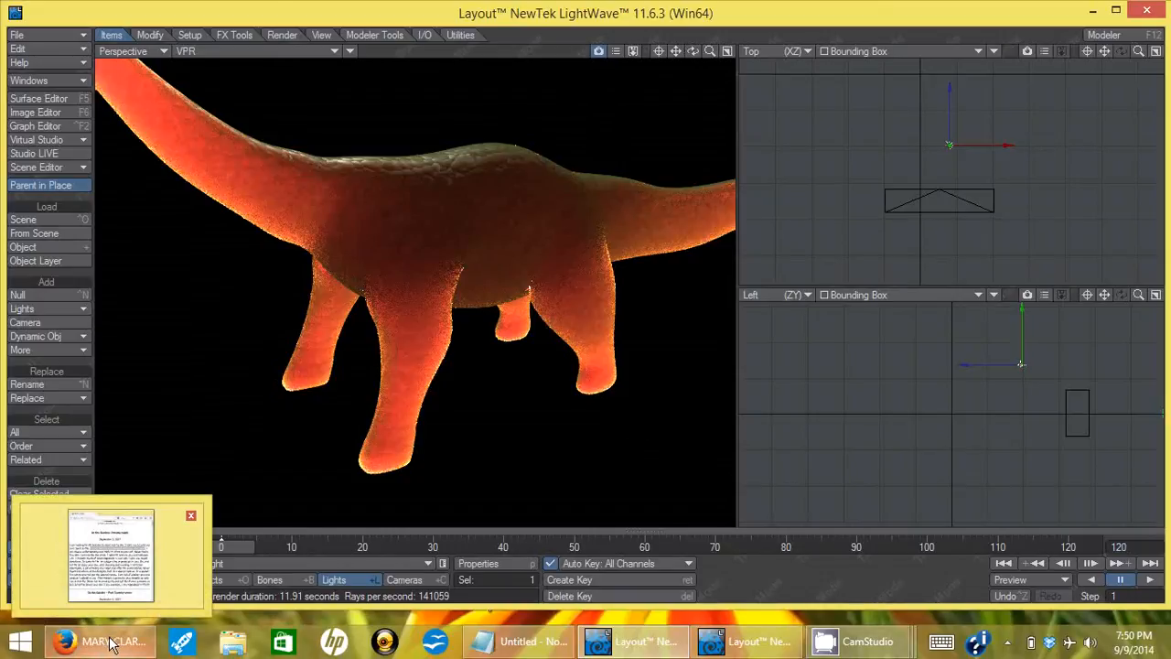
{"action": "mouse_move", "coordinate": [879, 643]}
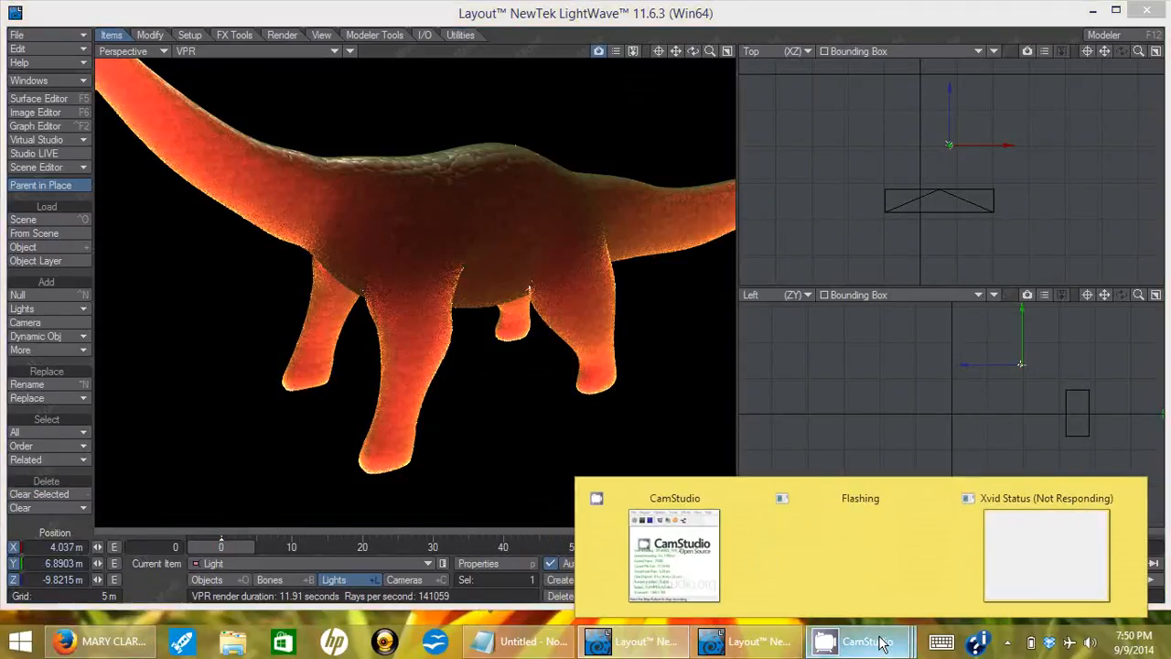